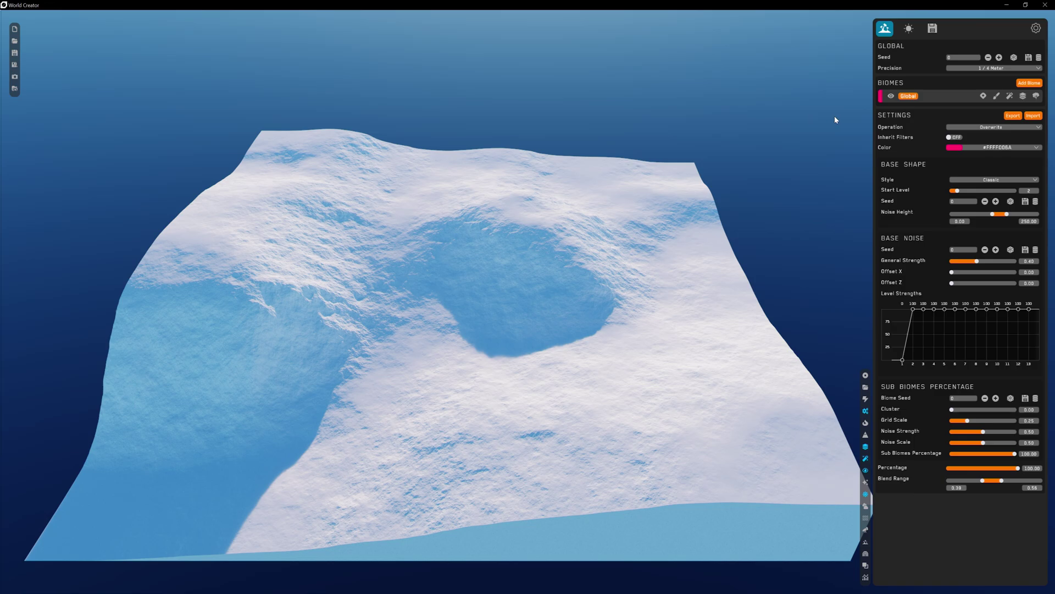
Show the materials list on the Global biome row.
left_click(1023, 97)
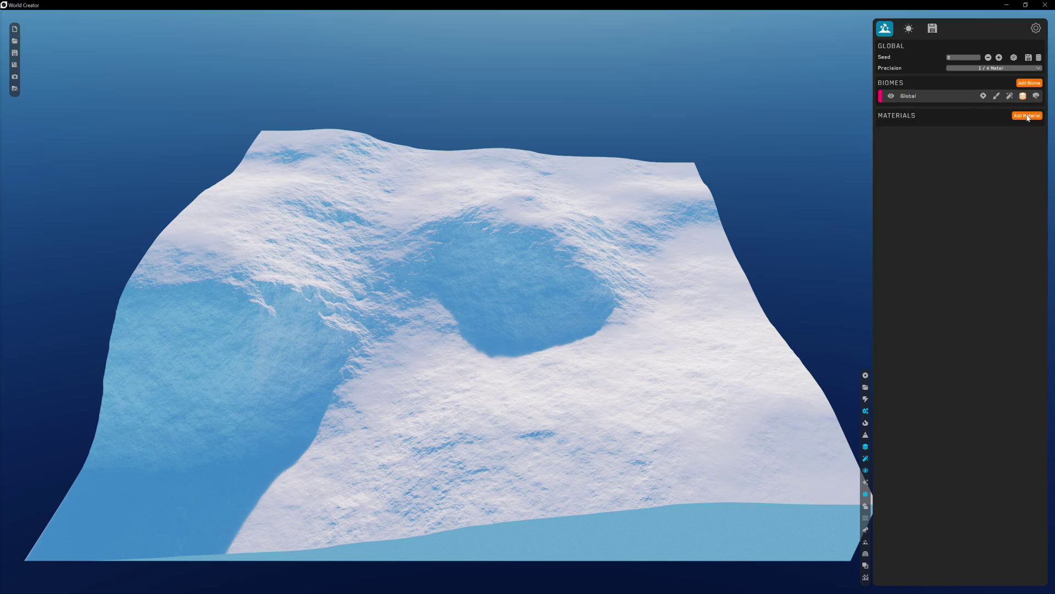
Add a new material to the Global biome and tint it sandy tan (#FF997928).
left_click(1027, 116)
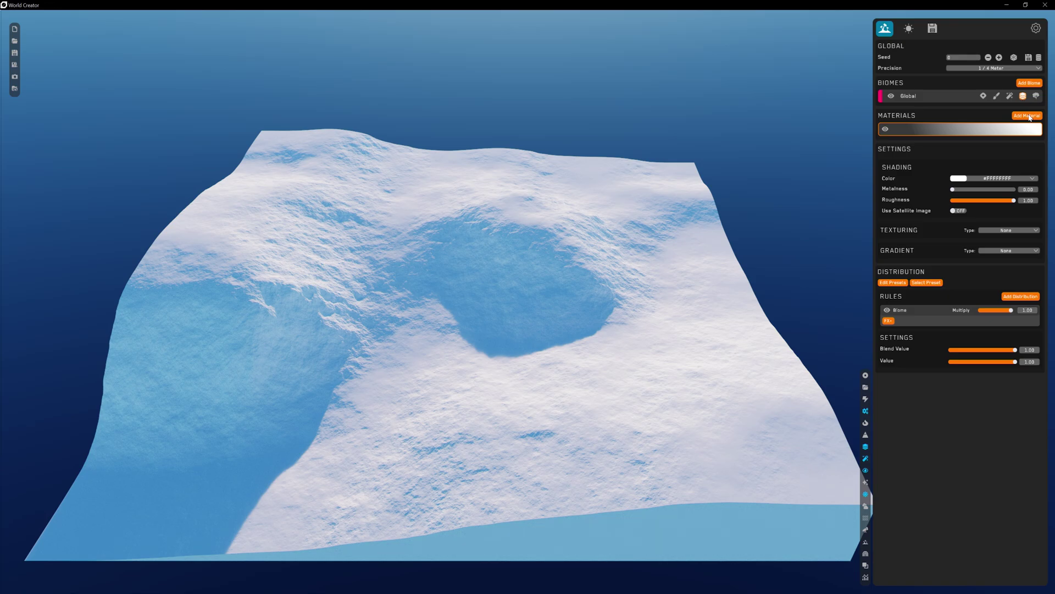
left_click(1029, 180)
left_click_drag(987, 214, 1021, 221)
left_click(1001, 213)
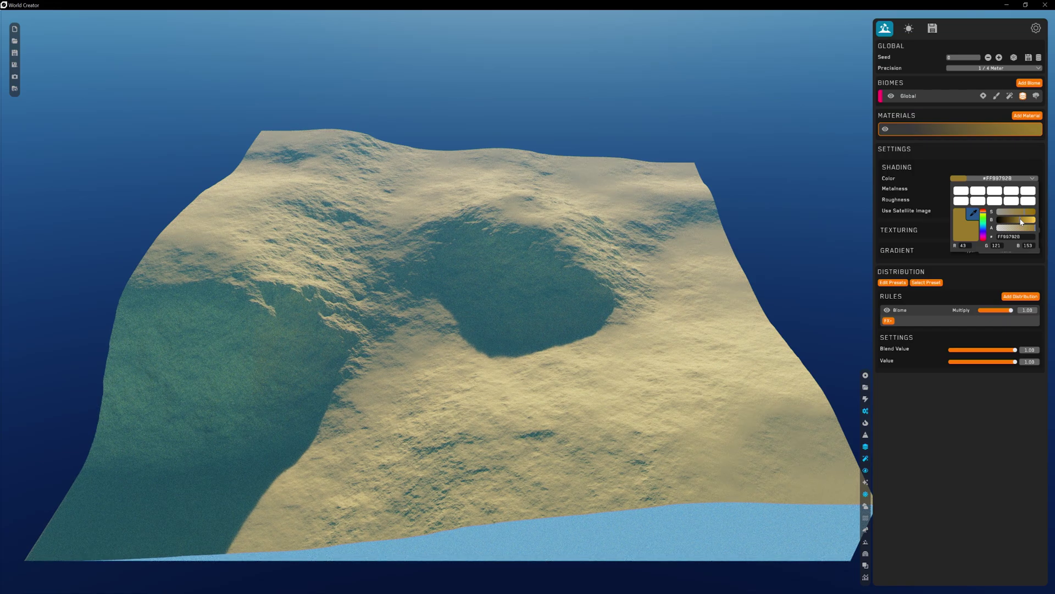
Sample the brown rock colour #FF6B4D43 from the mountain photo with the eyedropper.
left_click(973, 212)
key("alt+Tab")
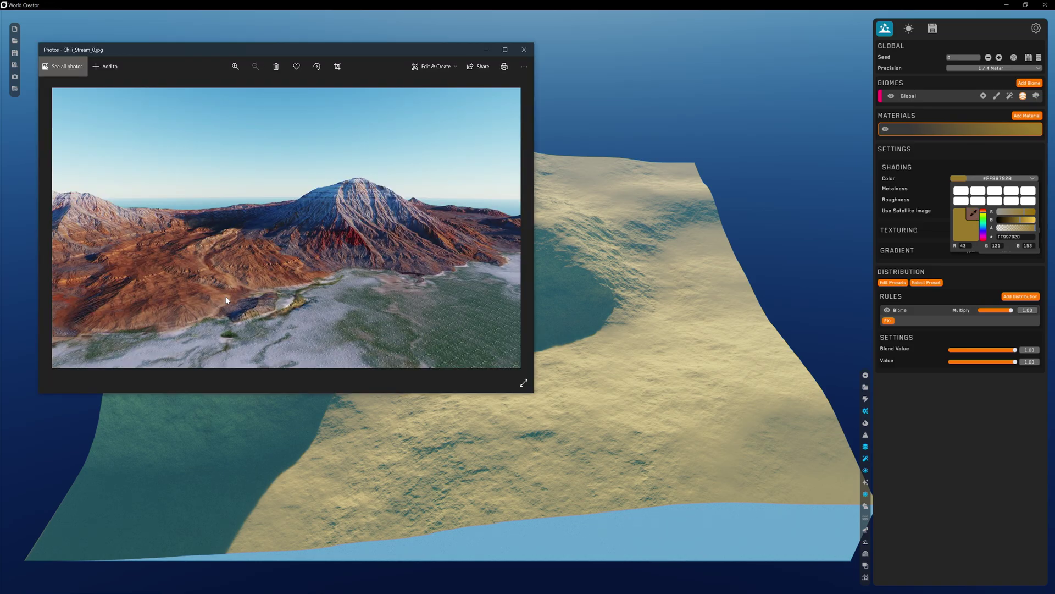
left_click(168, 305)
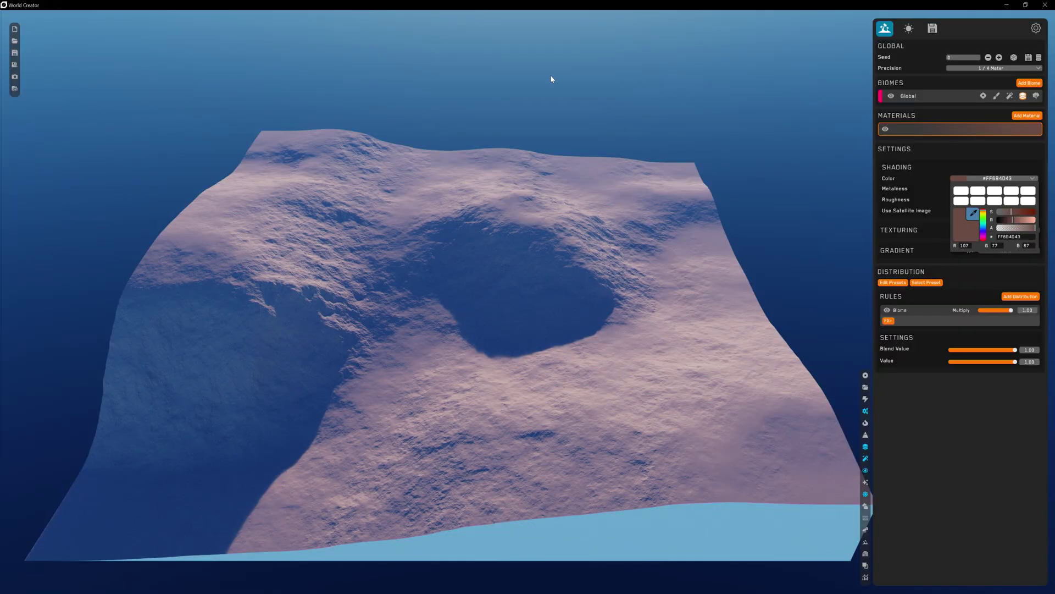
Try the Metalness and Roughness sliders, ending at Metalness 0.00 and Roughness 1.00.
left_click(1033, 179)
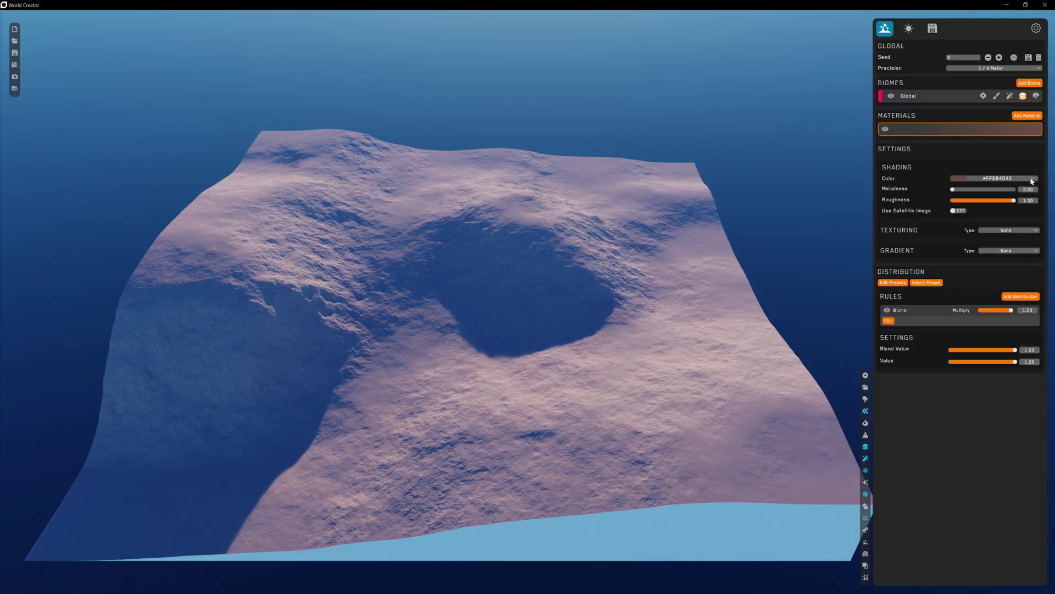
mouse_move(954, 189)
left_mouse_down()
mouse_move(993, 190)
mouse_move(953, 189)
left_mouse_up()
mouse_move(1014, 201)
left_mouse_down()
mouse_move(988, 200)
mouse_move(1014, 202)
left_mouse_up()
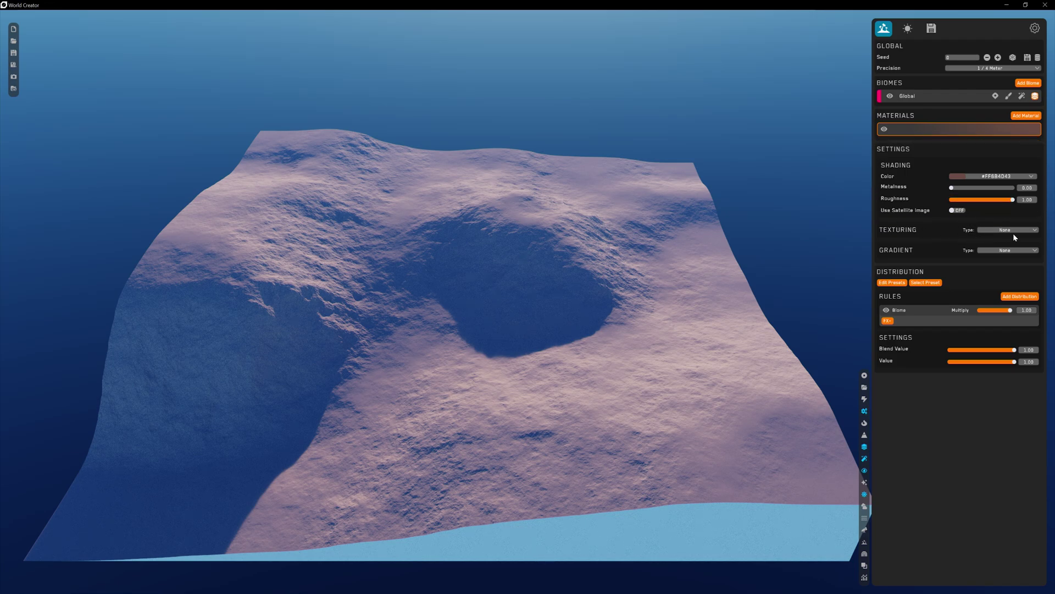
Set the material's Texturing Type to Textures and bring up the RD_Textures folder.
left_click(1031, 232)
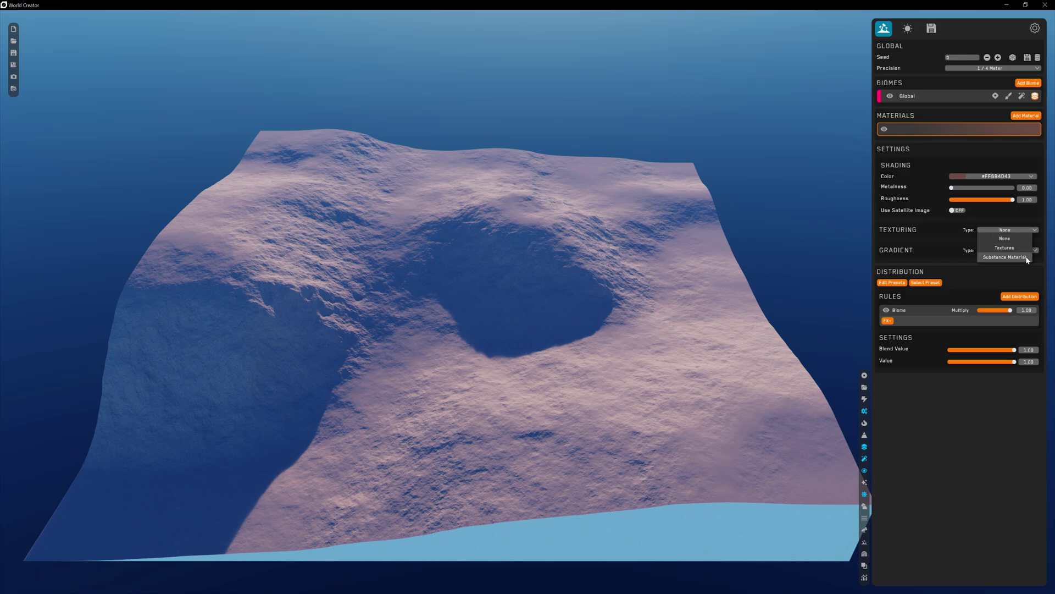
left_click(1015, 247)
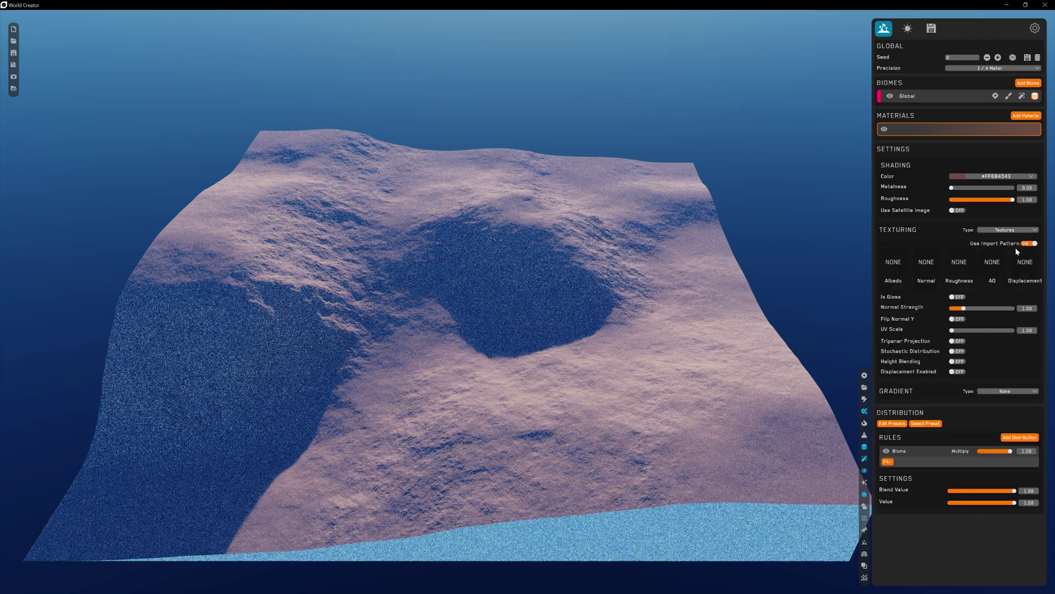
key("alt+Tab")
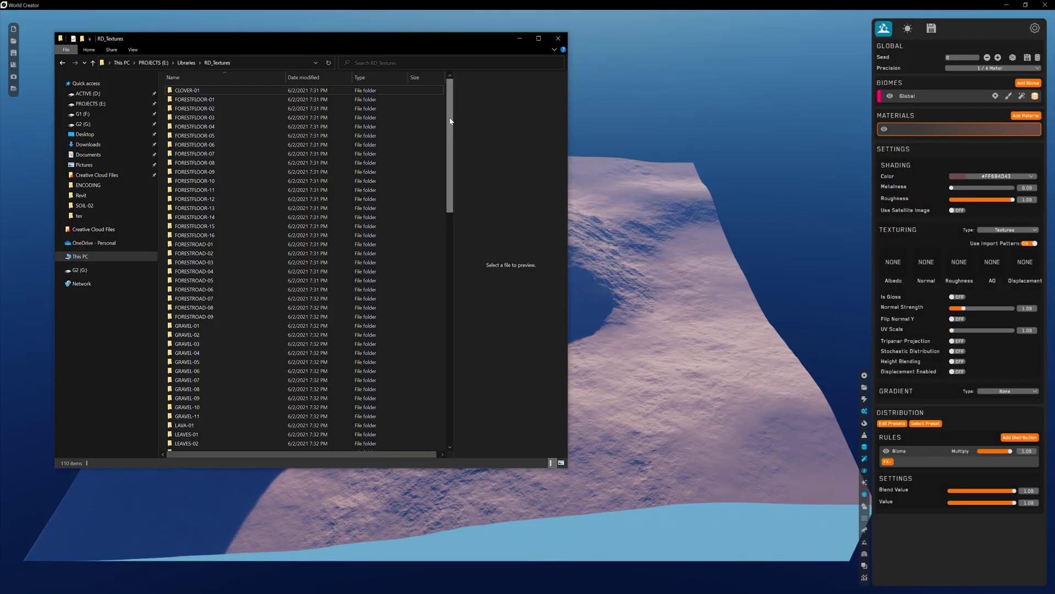
Scroll through the RD_Textures folders, then close File Explorer.
left_click_drag(451, 121, 448, 283)
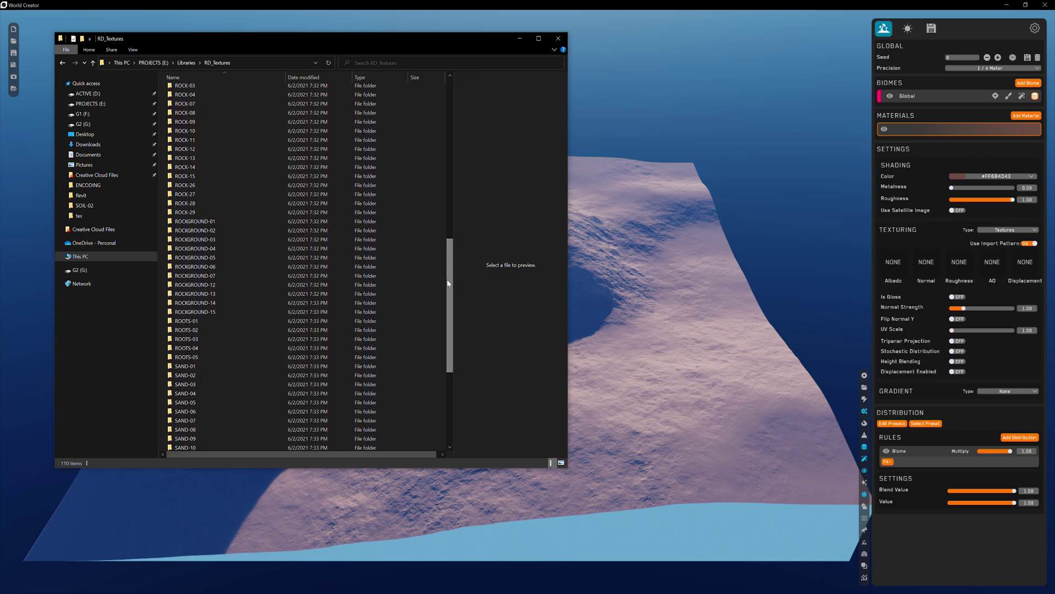
left_click(902, 271)
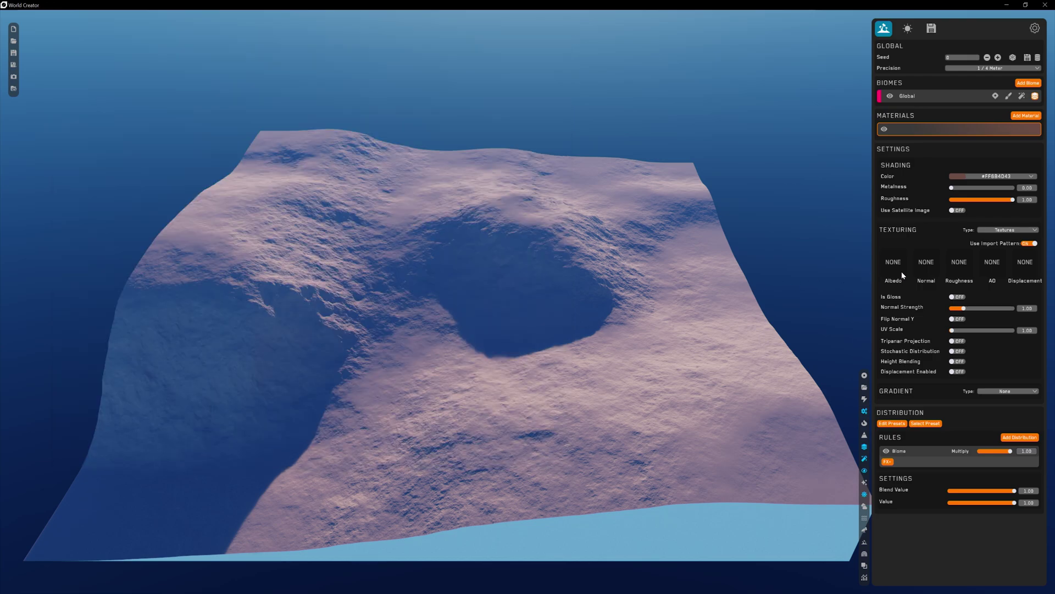
Load SOIL-02_250cm_COLOR_2k.jpg as albedo, bringing in the SOIL-02 set, and view the texture import patterns.
left_click(893, 263)
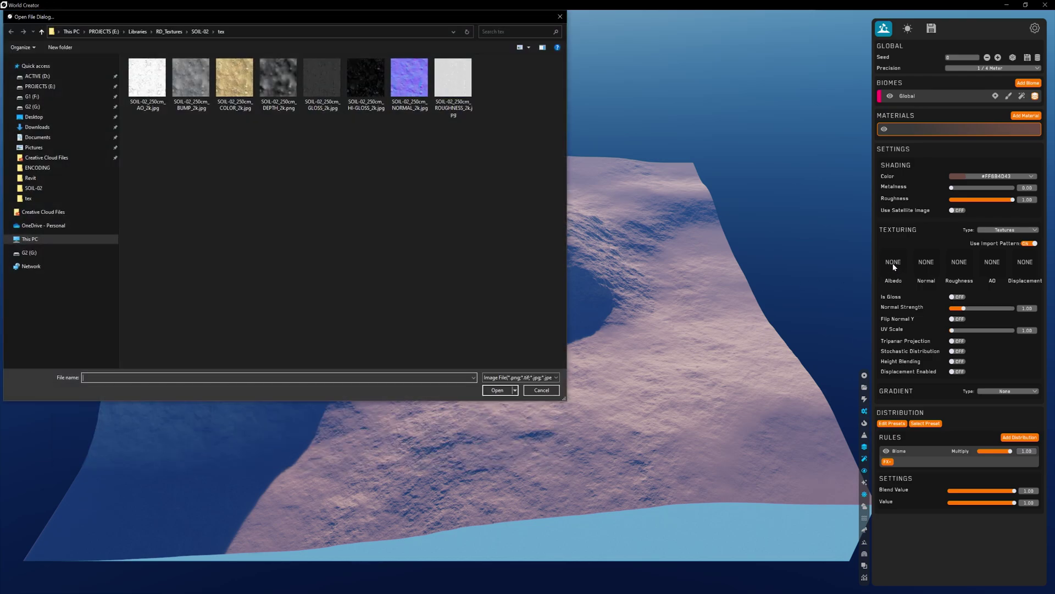
left_click(242, 93)
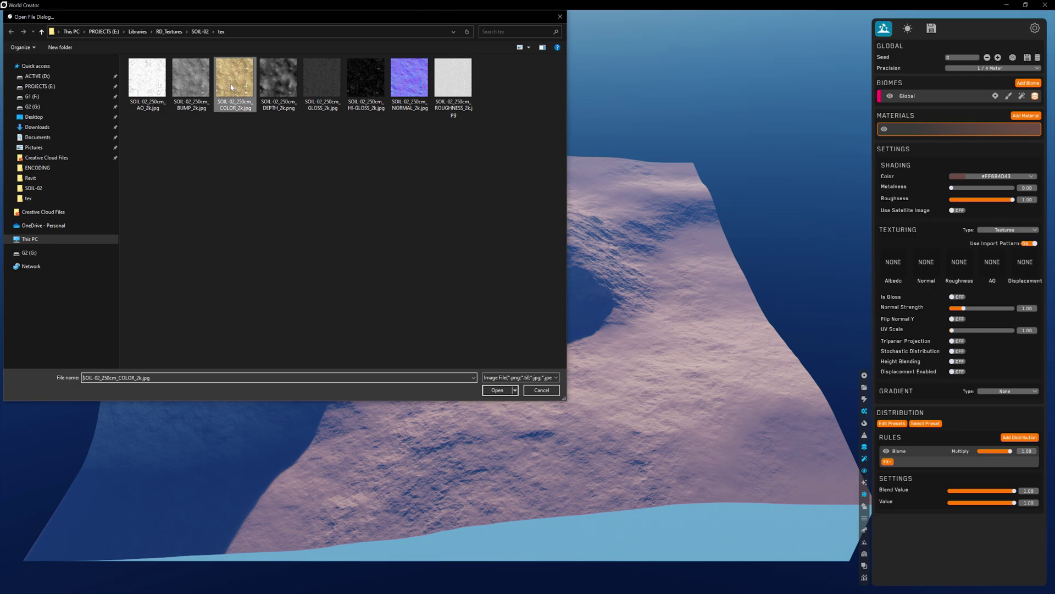
left_click(497, 389)
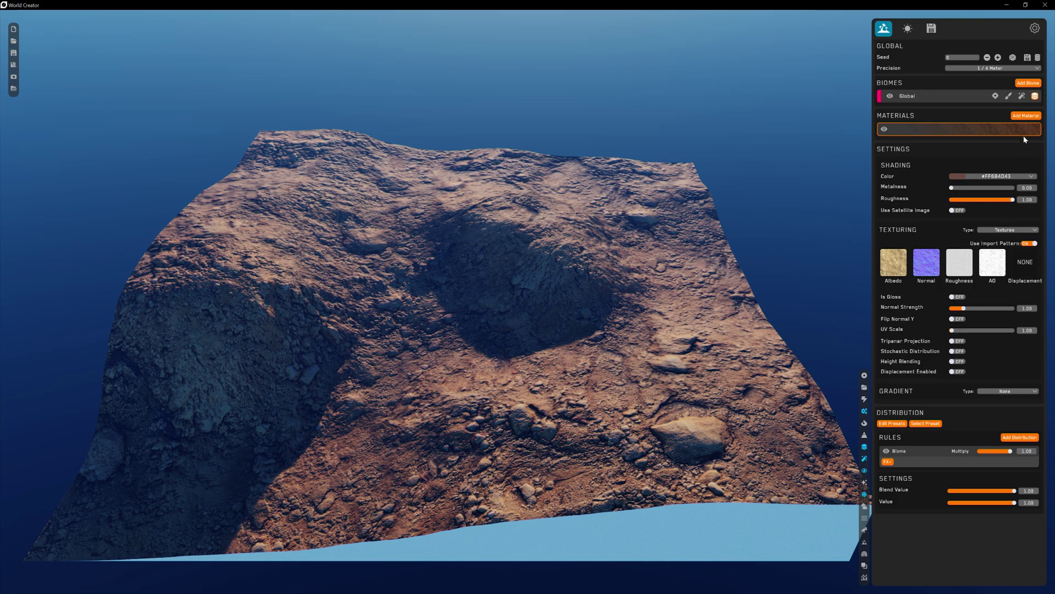
left_click(1038, 30)
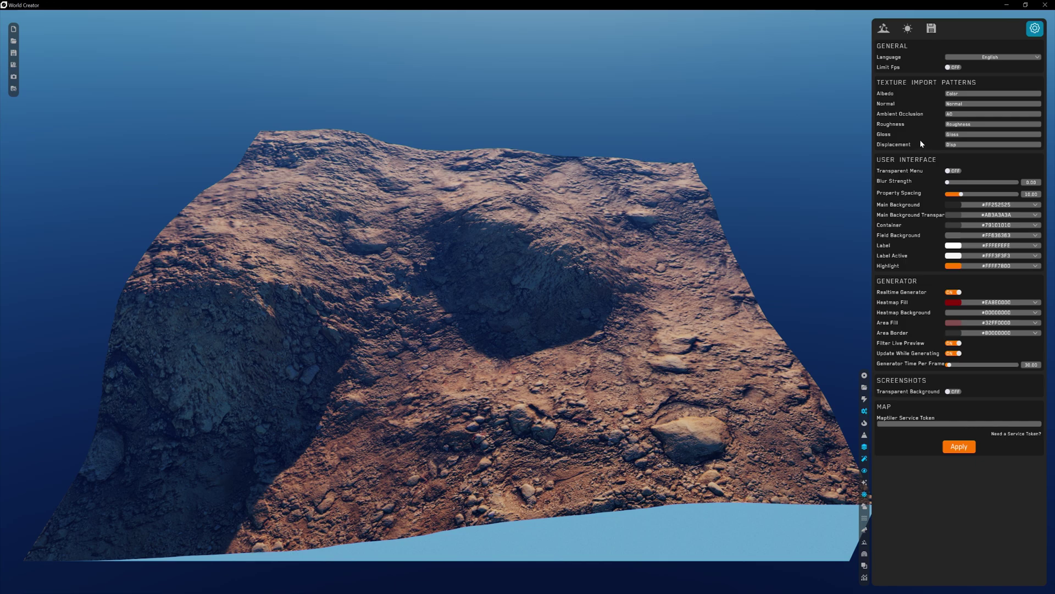
Load SOIL-02_250cm_DEPTH_2k.png into the material's Displacement slot.
key("Escape")
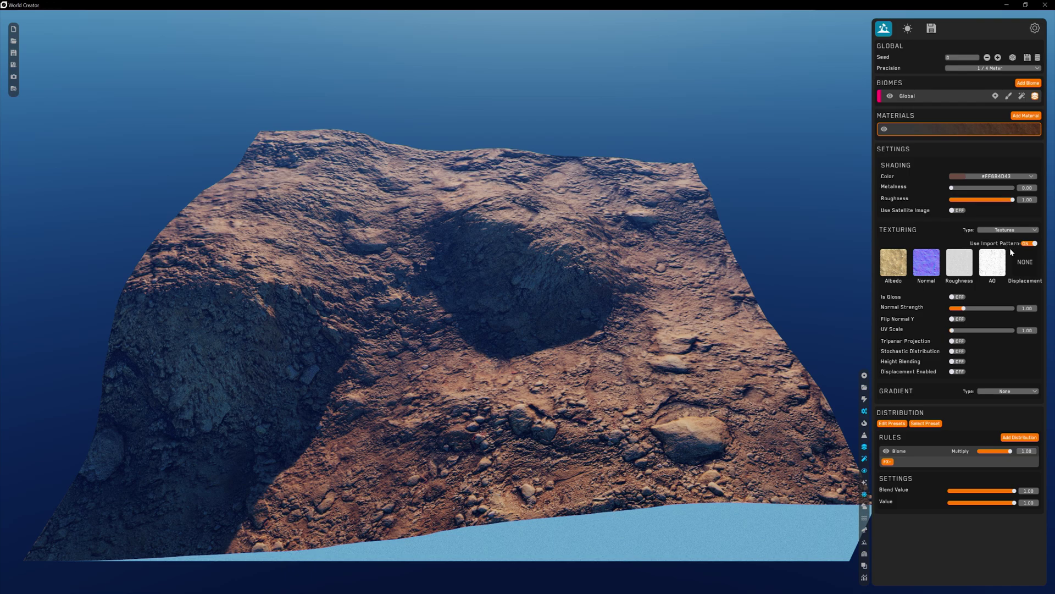
left_click(1025, 266)
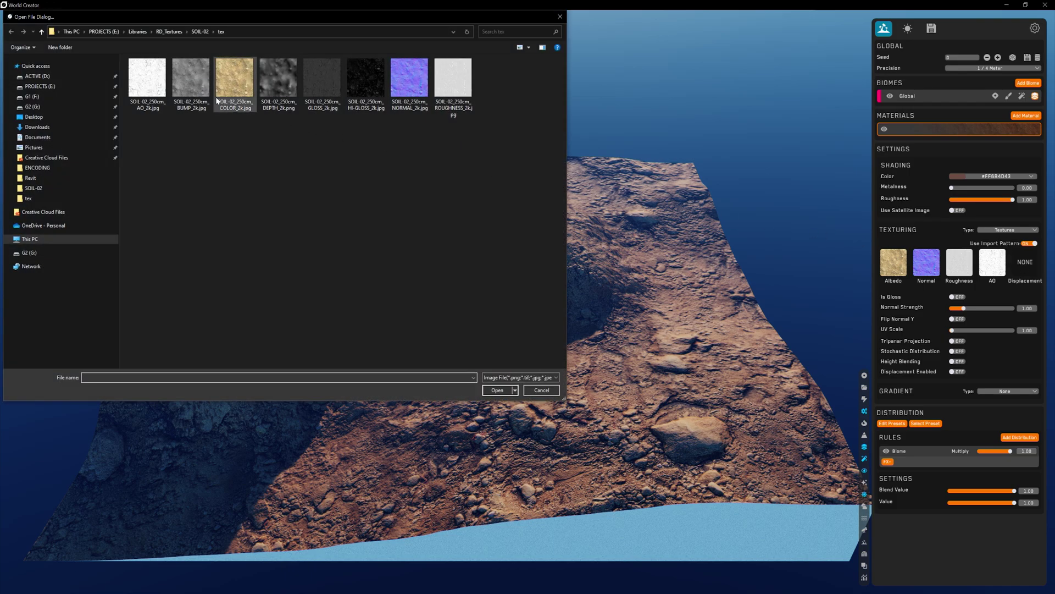
left_click(277, 84)
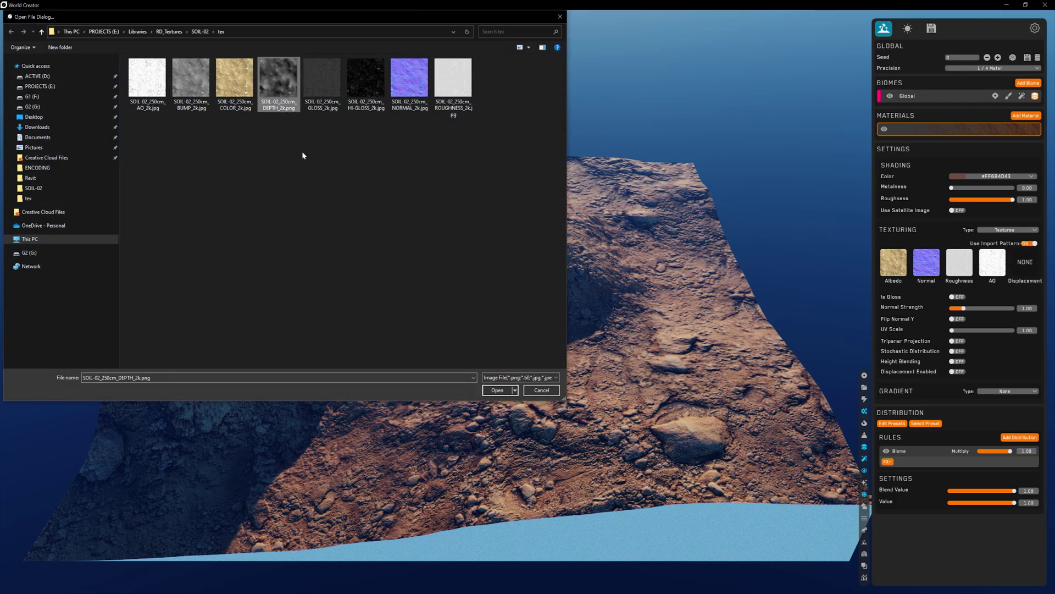
left_click(498, 390)
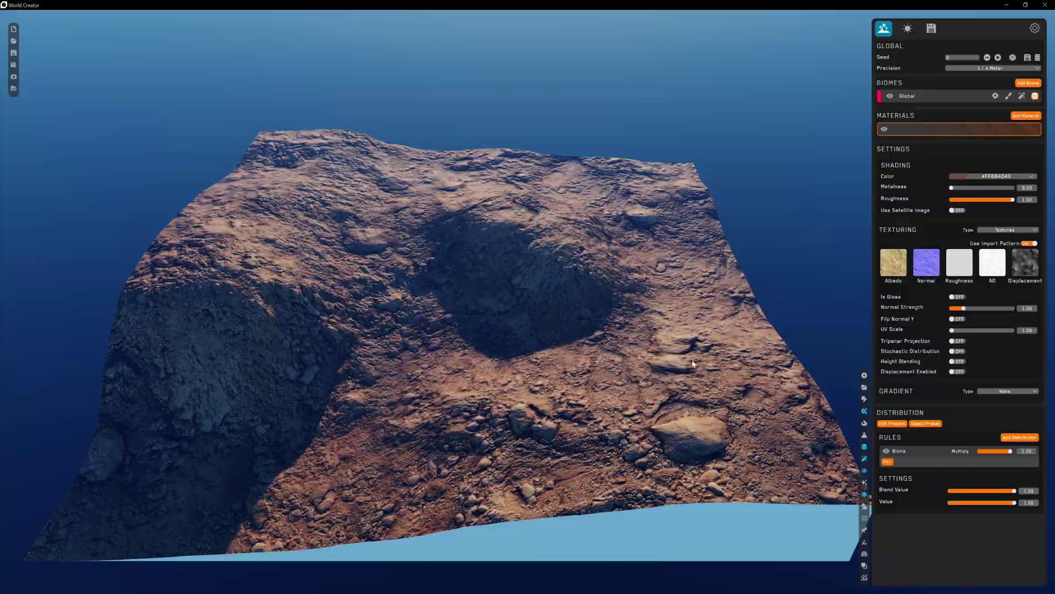
Raise UV Scale above 1.00 and Normal Strength to 1.40.
left_click_drag(951, 330, 955, 330)
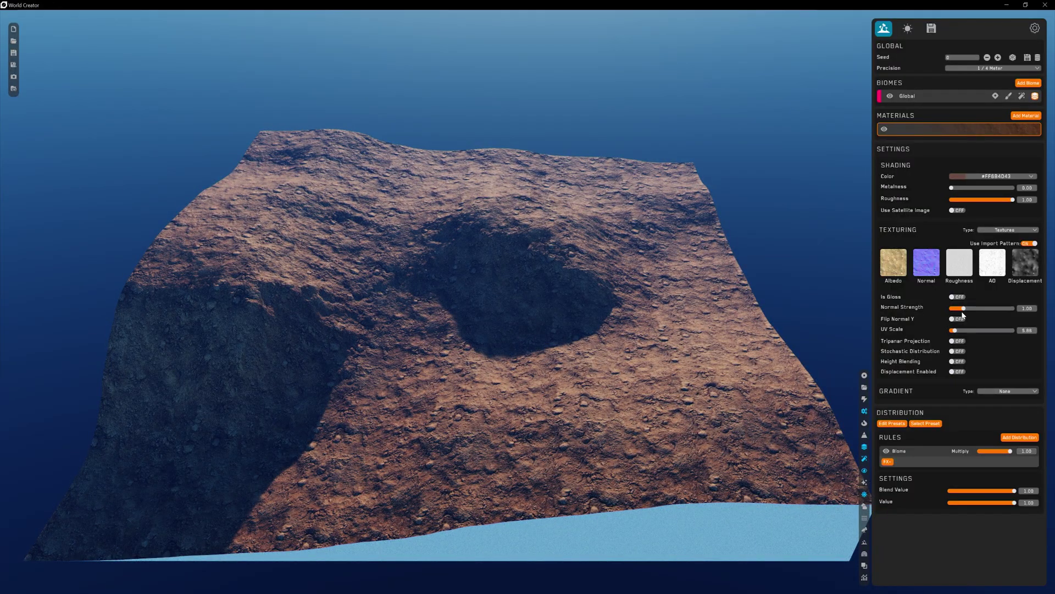
left_click_drag(964, 309, 968, 309)
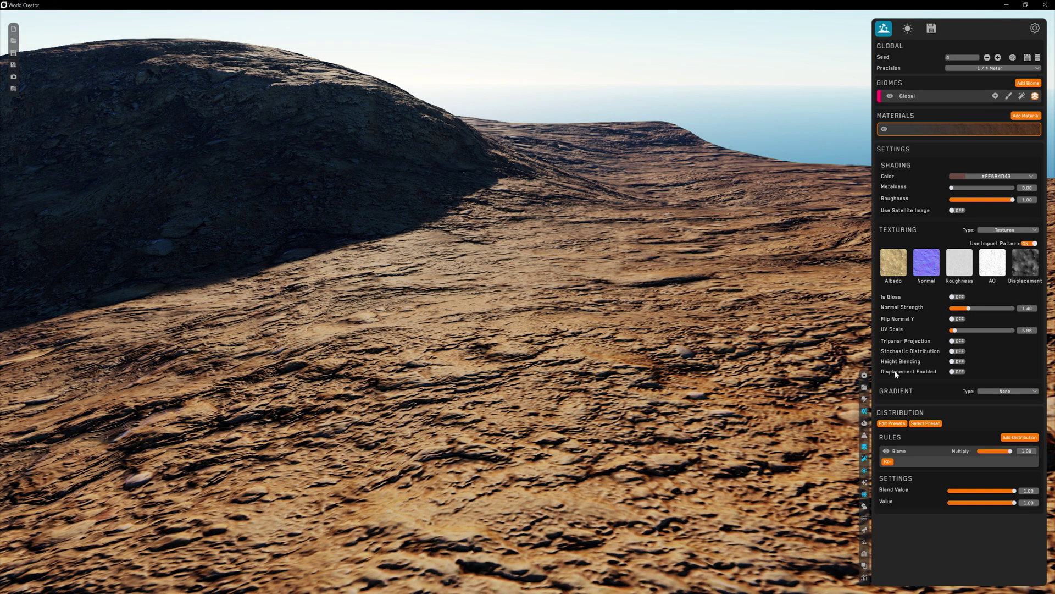
Test displacement with a higher Height Scale, then brighten the material tint to white.
left_click(957, 371)
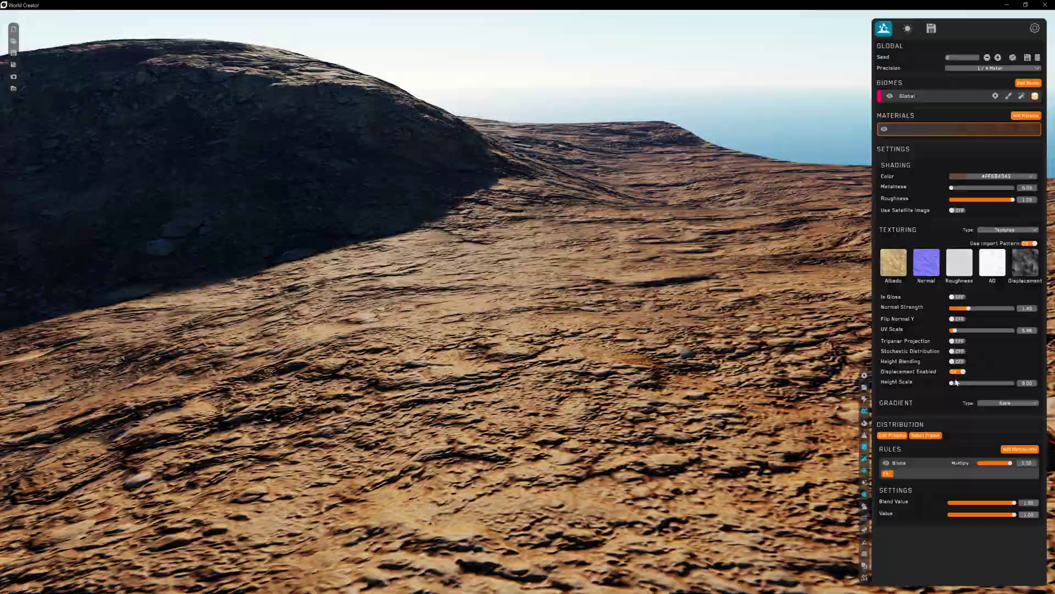
left_click_drag(951, 383, 999, 385)
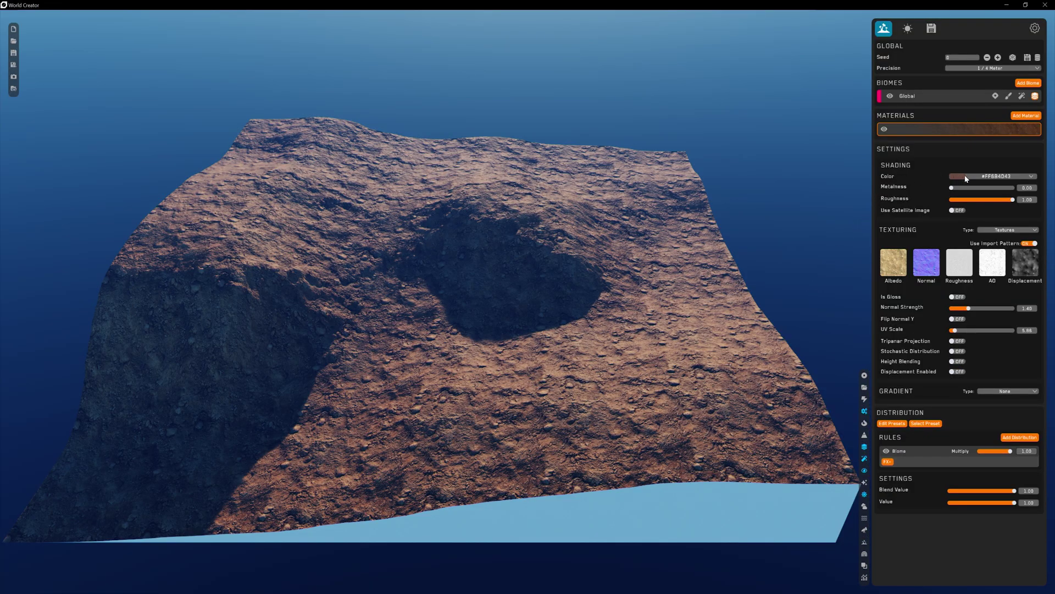
left_click(964, 177)
left_click_drag(1015, 222, 996, 211)
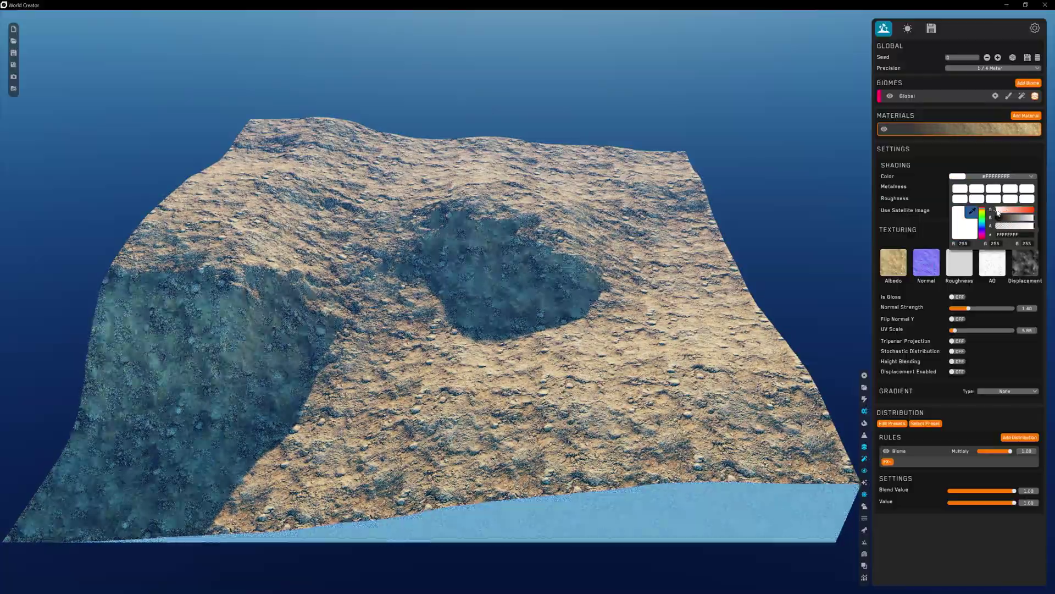
Keep the #FFFFF7F4 tint, test a lower Roughness, and return it to 1.00.
left_click(998, 161)
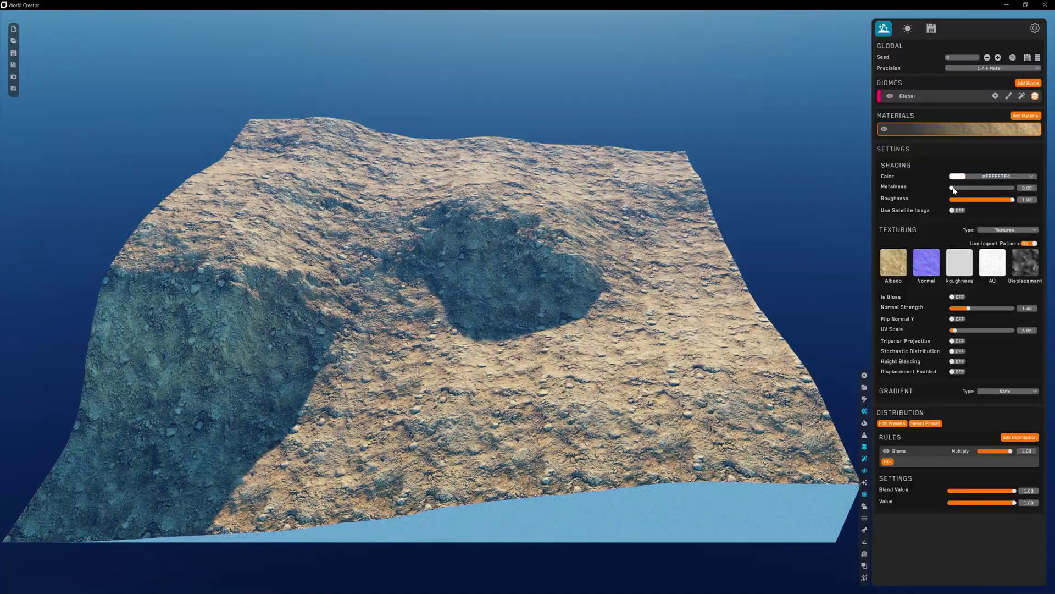
left_click(966, 199)
left_click_drag(966, 200, 1013, 200)
Switch the material to Substance and load the SOIL-04 stones Substance file.
left_click(1036, 230)
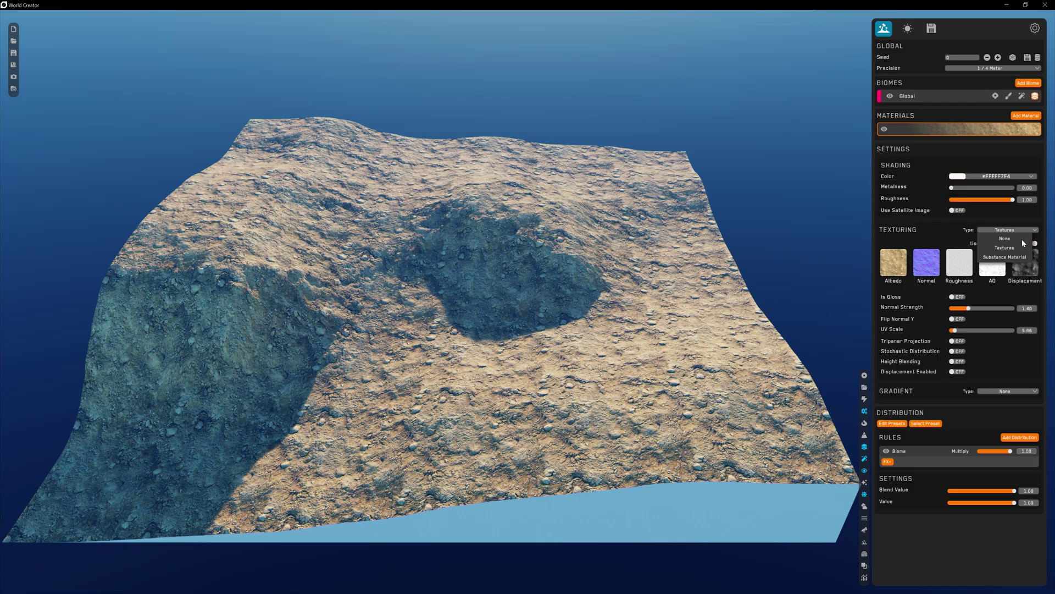
left_click(1017, 256)
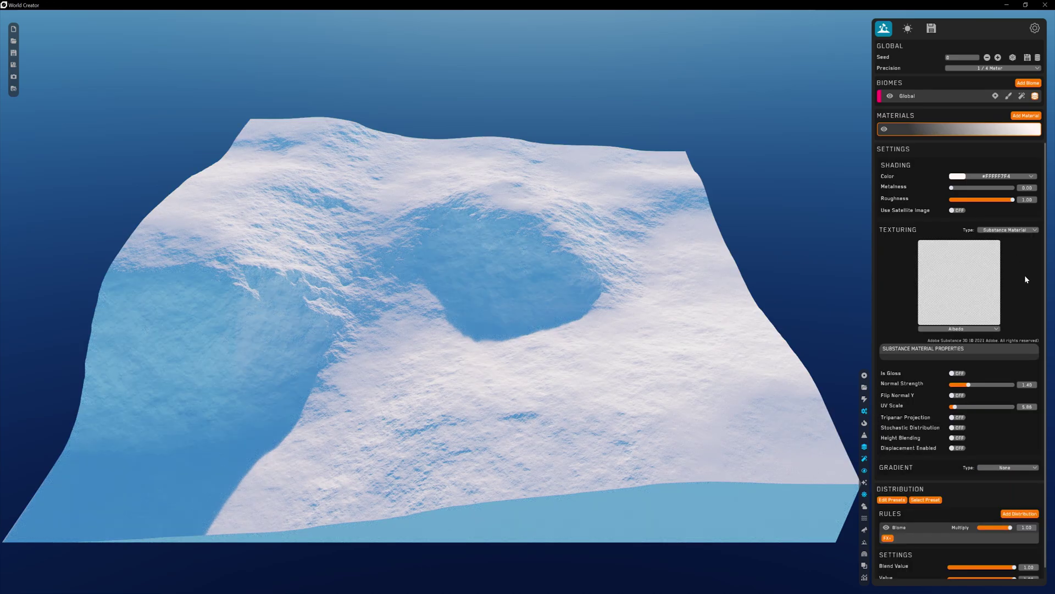
left_click(960, 282)
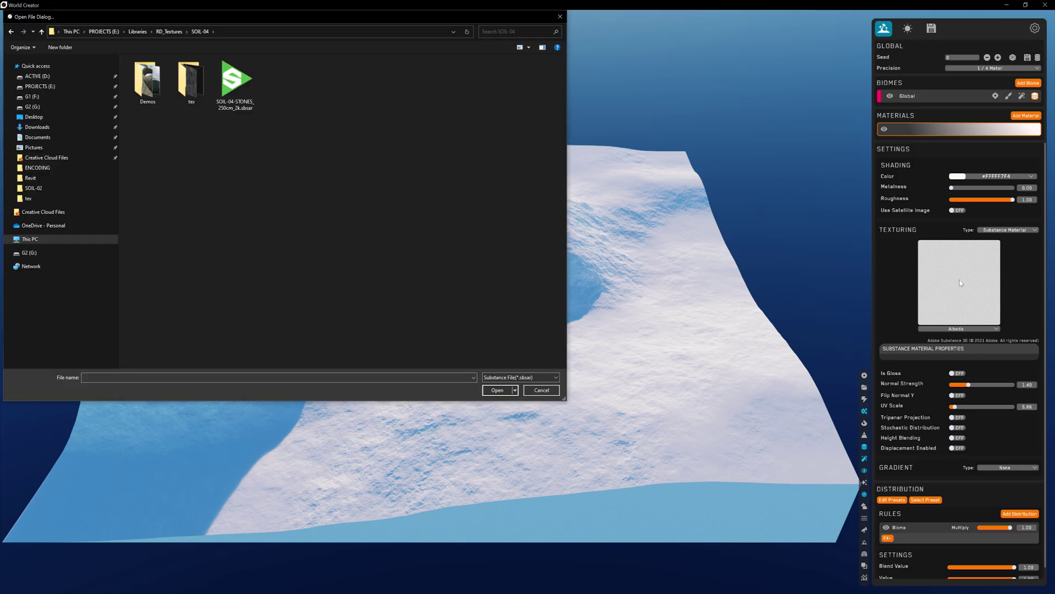
left_click(232, 92)
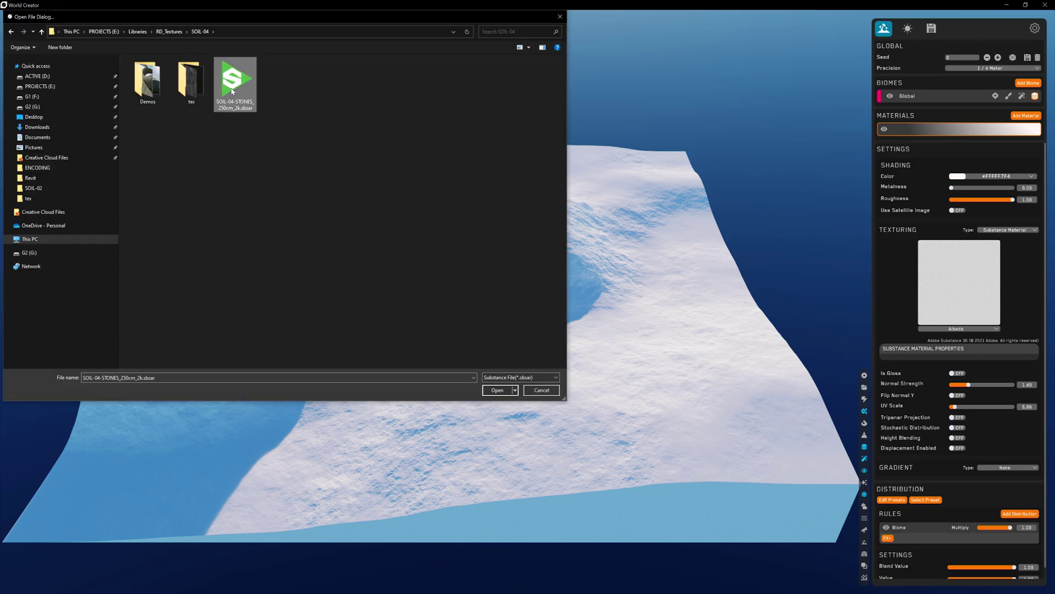
left_click(494, 390)
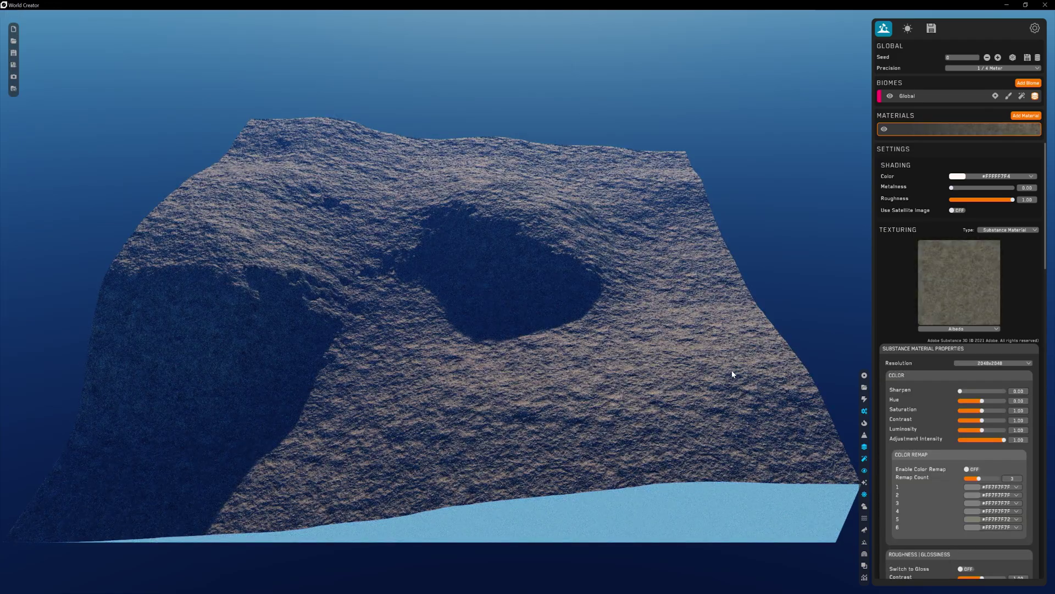
Review the Substance properties, then drag the rock material out of the Materials list.
scroll(1024, 295, "down", 3)
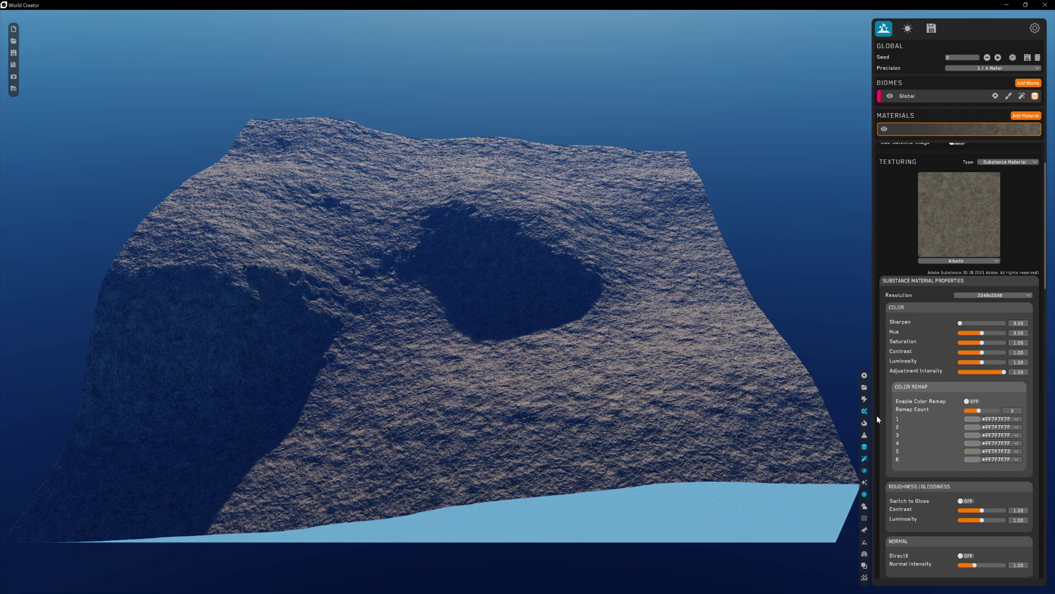
scroll(925, 457, "down", 8)
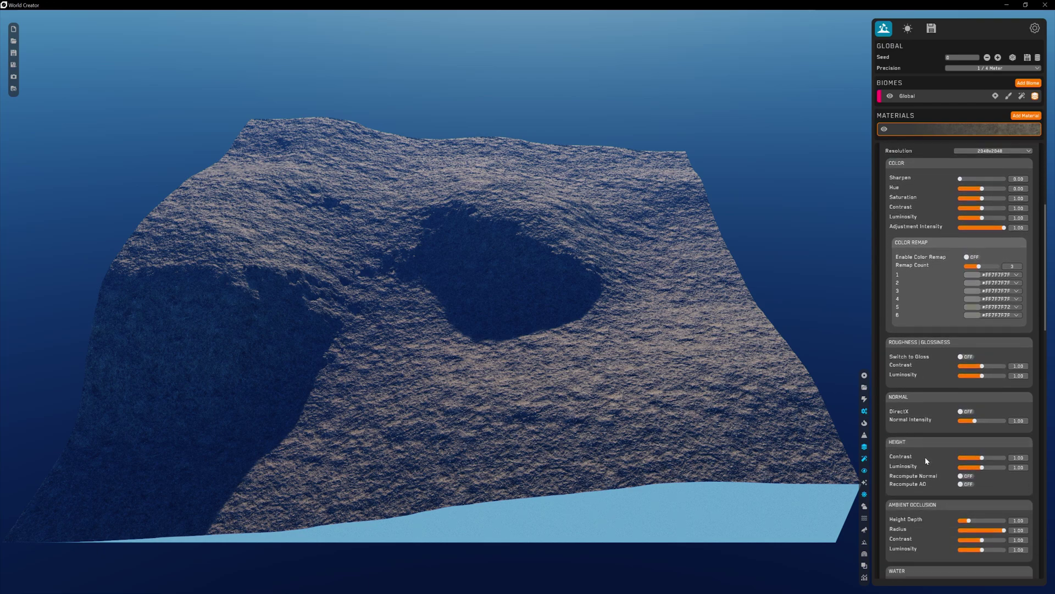
scroll(925, 459, "down", 8)
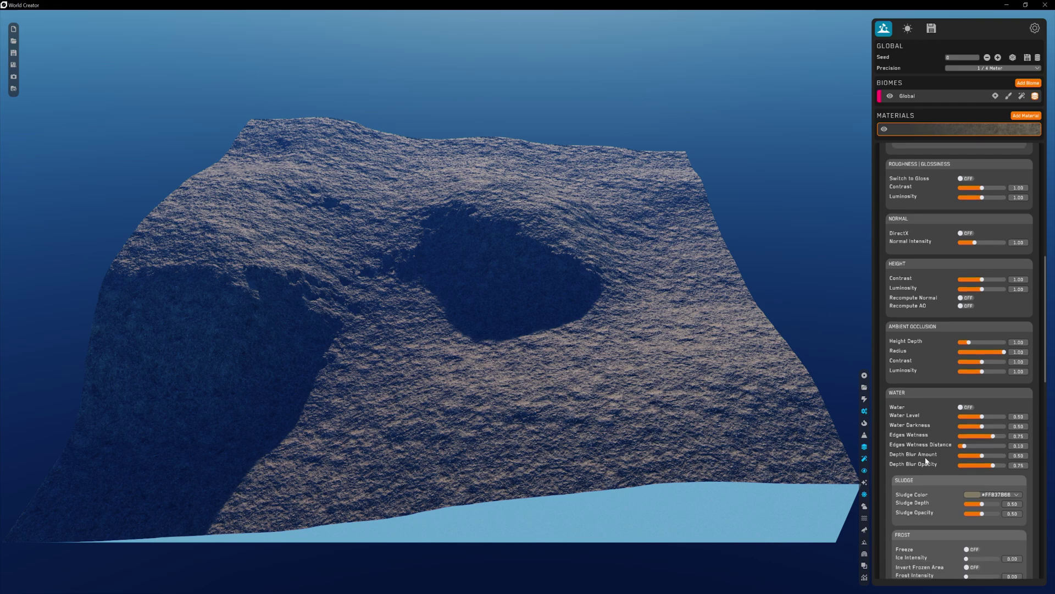
scroll(925, 456, "down", 7)
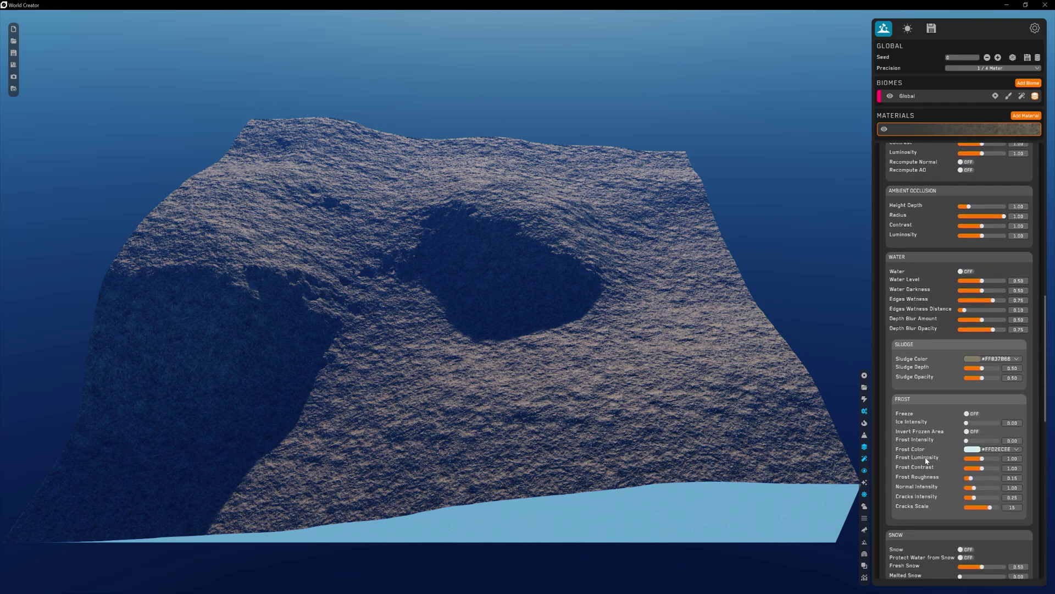
scroll(925, 456, "down", 9)
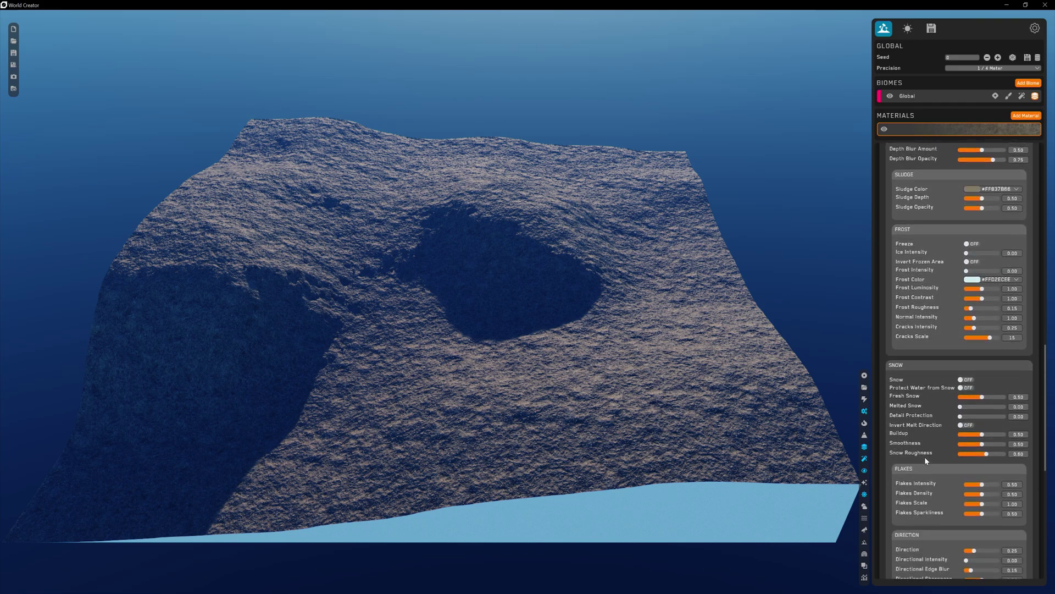
left_click_drag(1045, 387, 1053, 170)
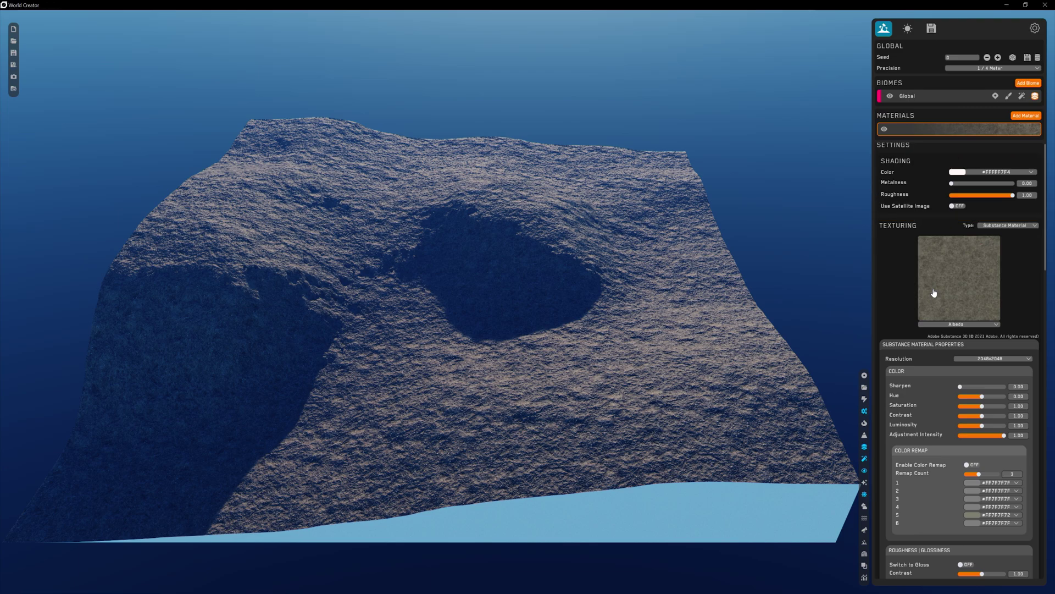
left_click_drag(947, 132, 830, 138)
Add a new terrain material and set its Gradient Type to Custom.
left_click(1028, 116)
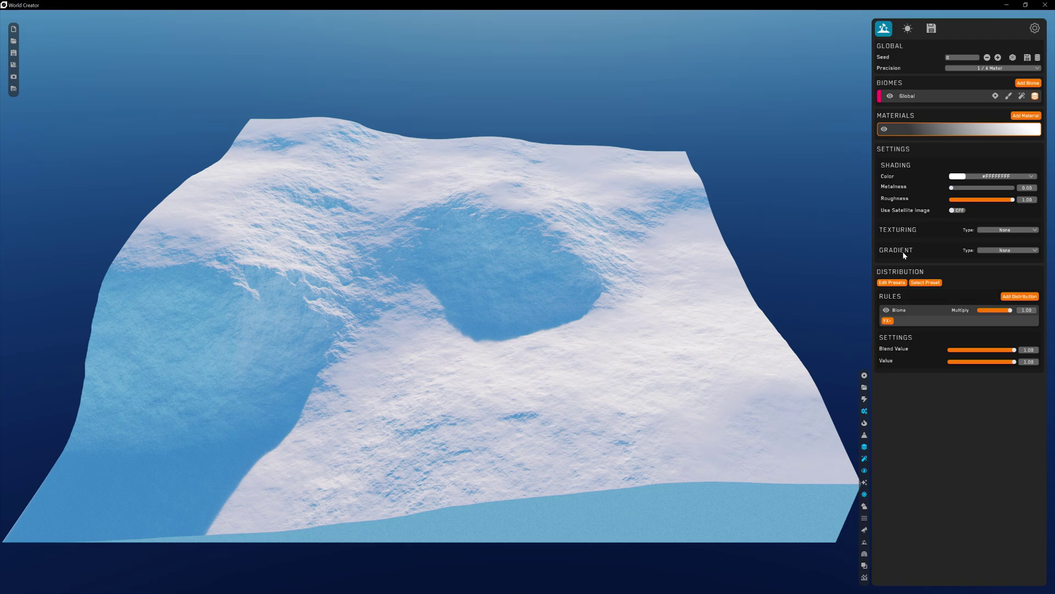
left_click(1036, 251)
left_click(992, 278)
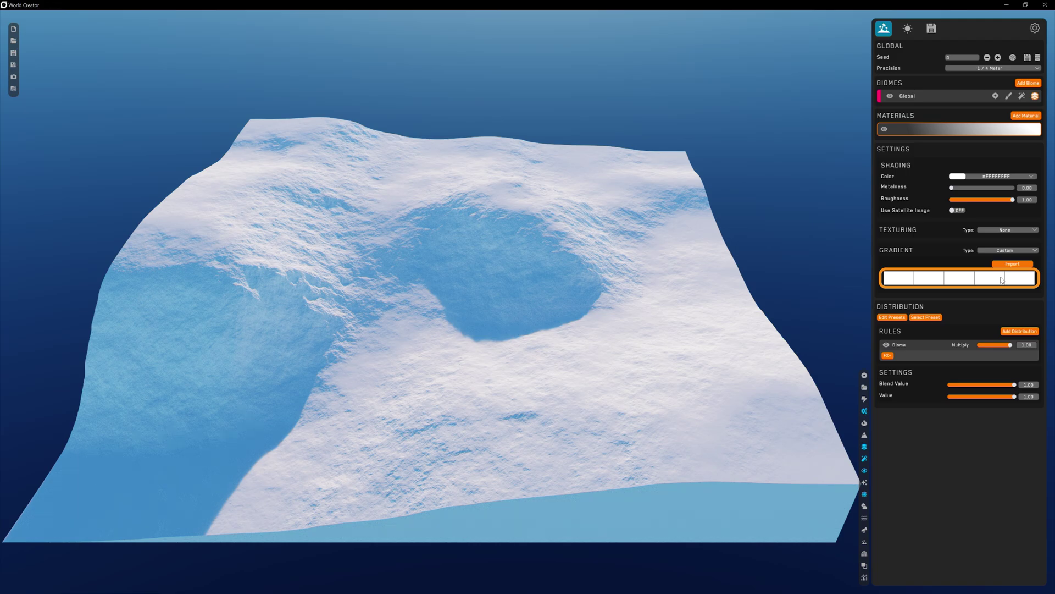
Open the first gradient slot's settings and activate Pick to sample Colors from the screen.
left_click(897, 280)
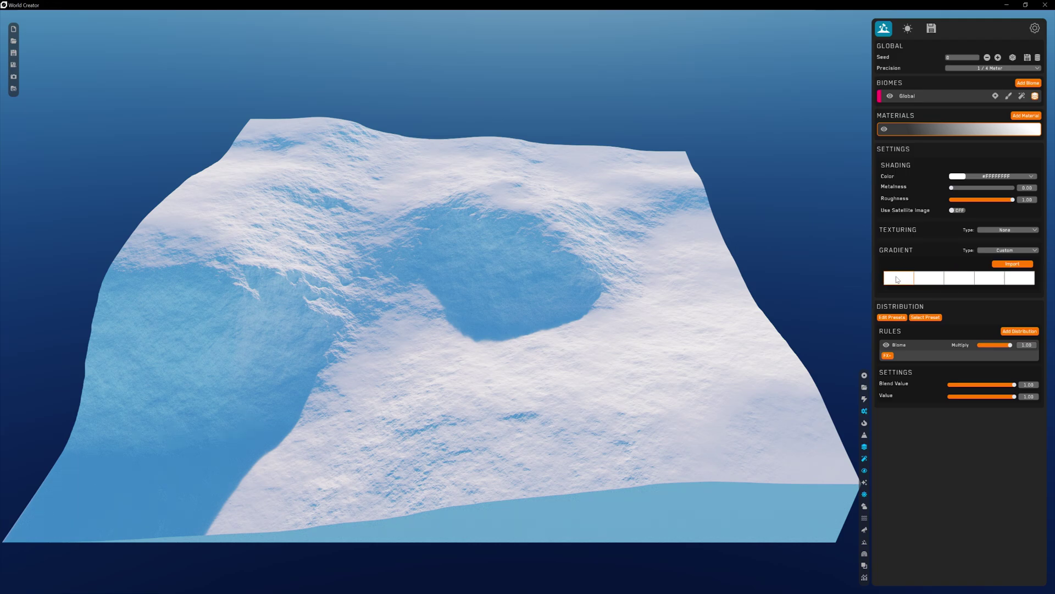
left_click(897, 280)
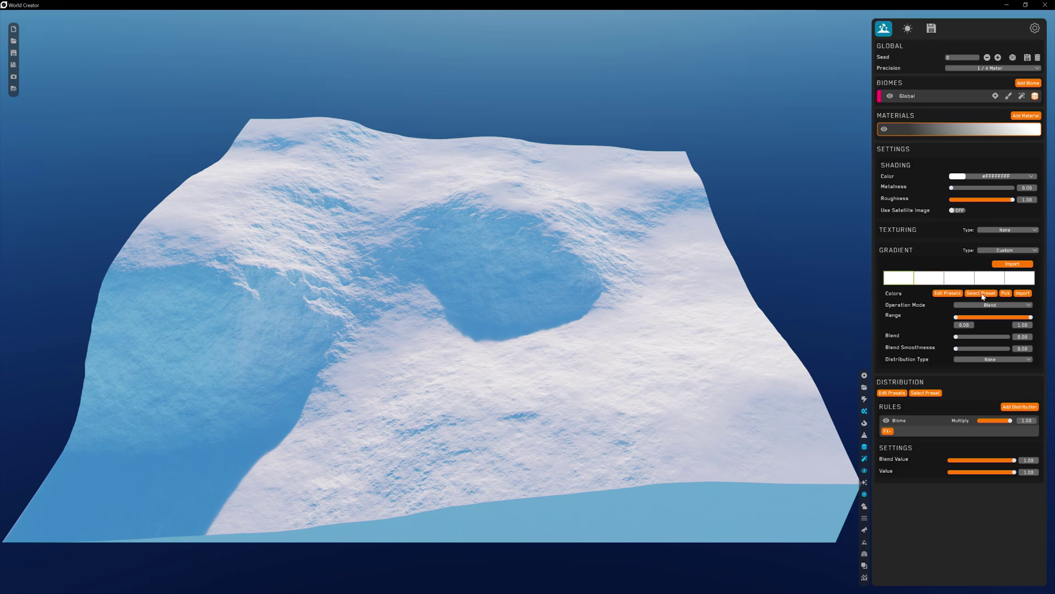
left_click(1008, 297)
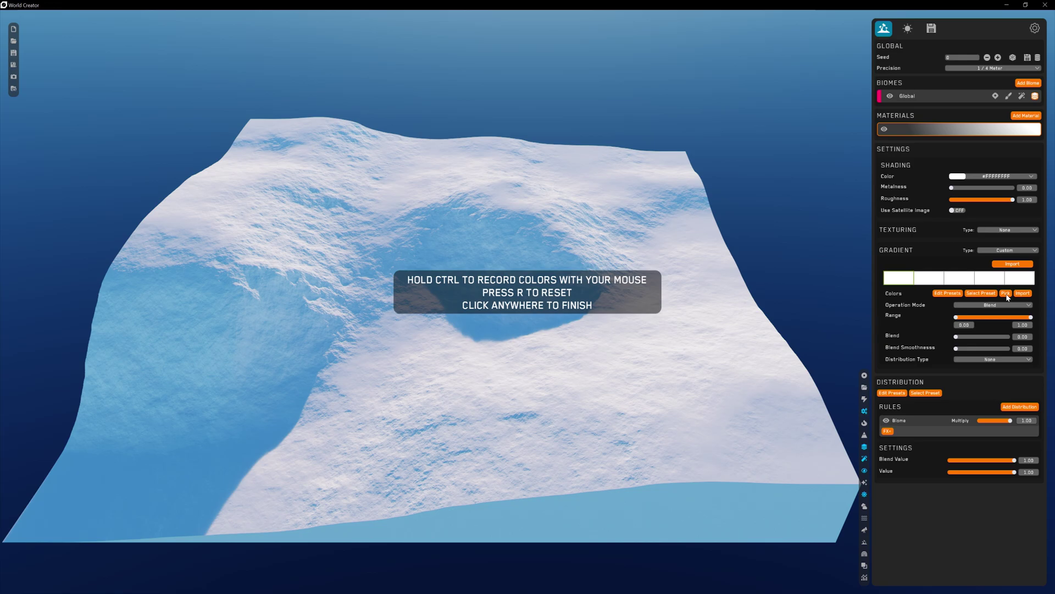
Record bluish and brown tones from the mountain photo into the first gradient slot.
key("alt+Tab")
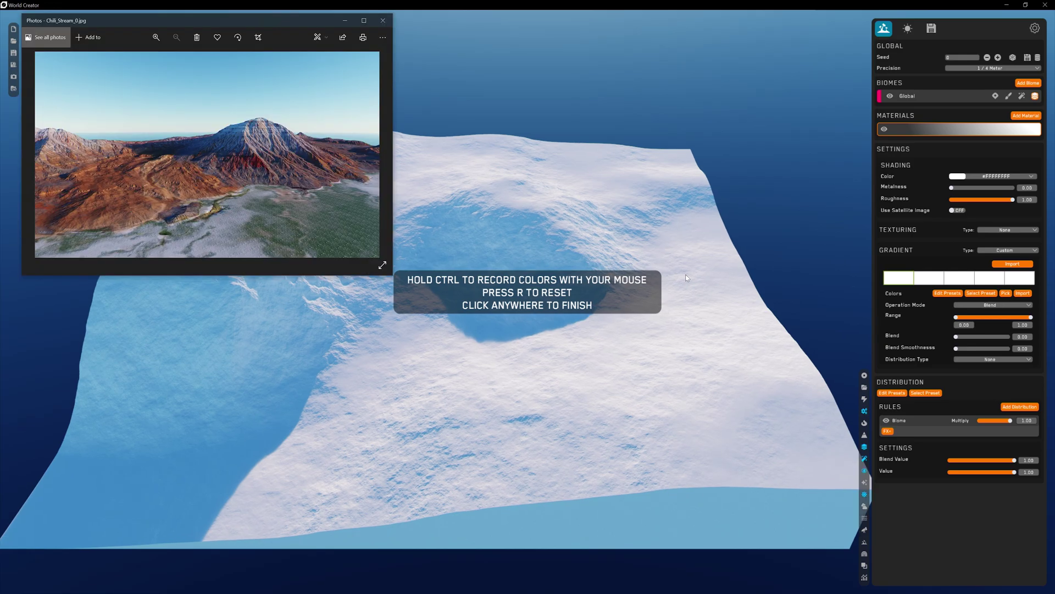
key("ctrl")
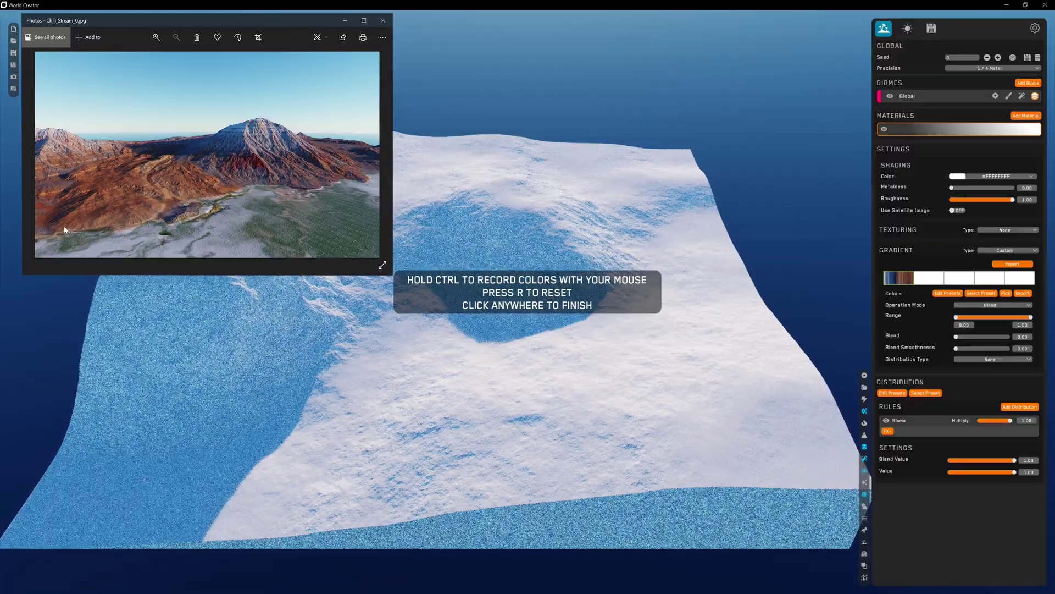
left_click(798, 270)
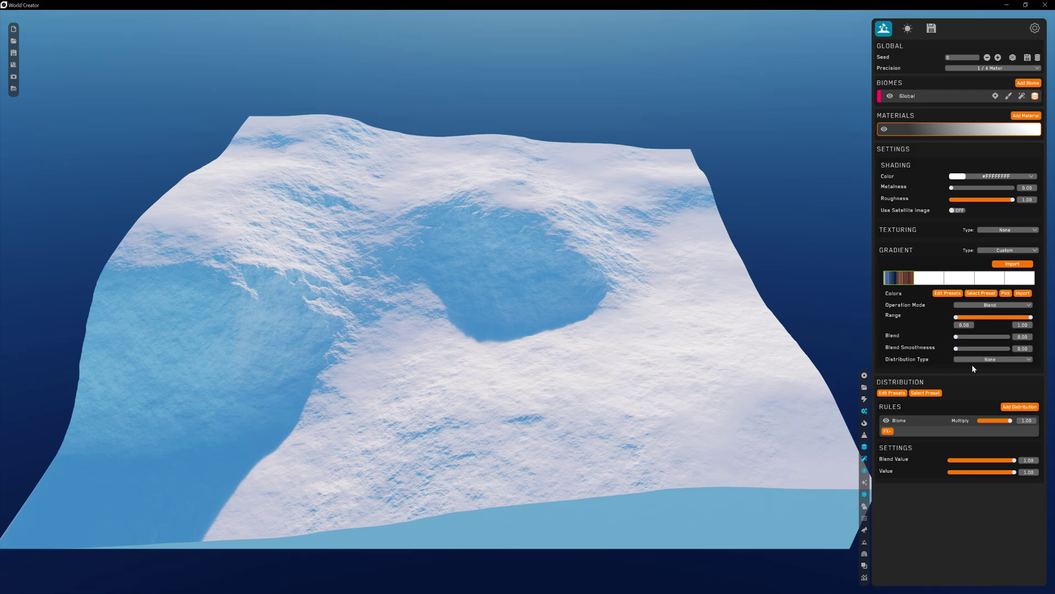
Set the first slot's Distribution Type to Rocky with the angle lowered to about 68.
left_click(1028, 360)
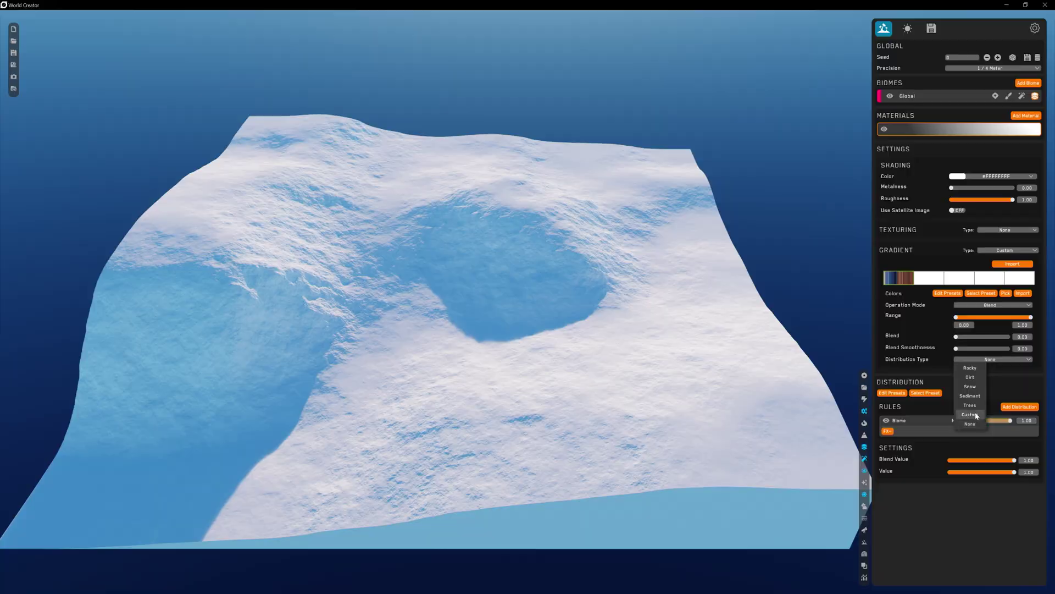
left_click(976, 367)
mouse_move(994, 370)
left_mouse_down()
mouse_move(968, 371)
mouse_move(996, 374)
left_mouse_up()
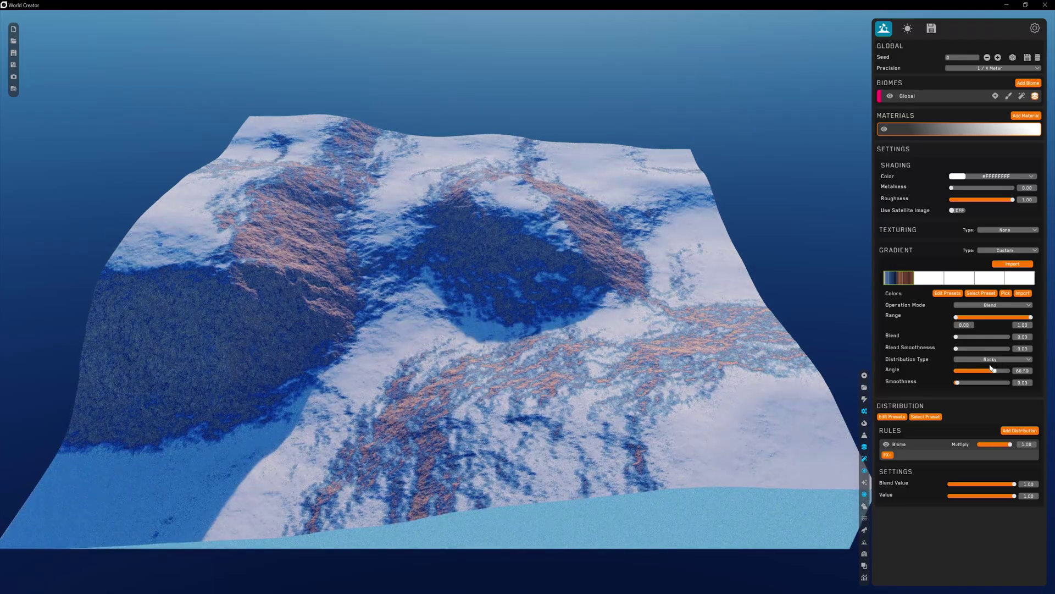
Give the second slot Snow distribution: height 132.50, melting strength 0.22, melting size 0.22.
left_click(930, 281)
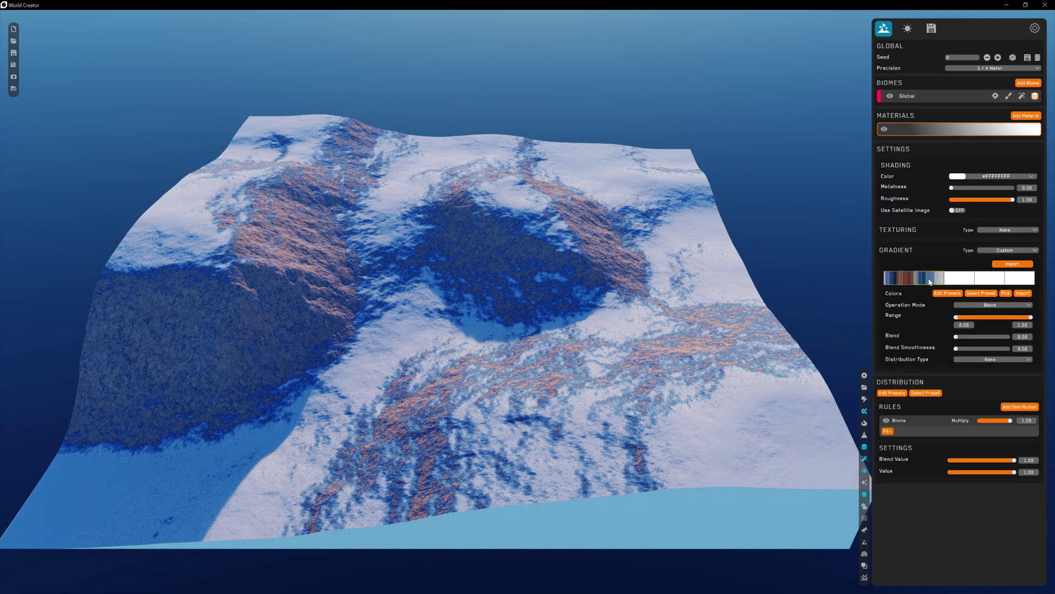
left_click(992, 360)
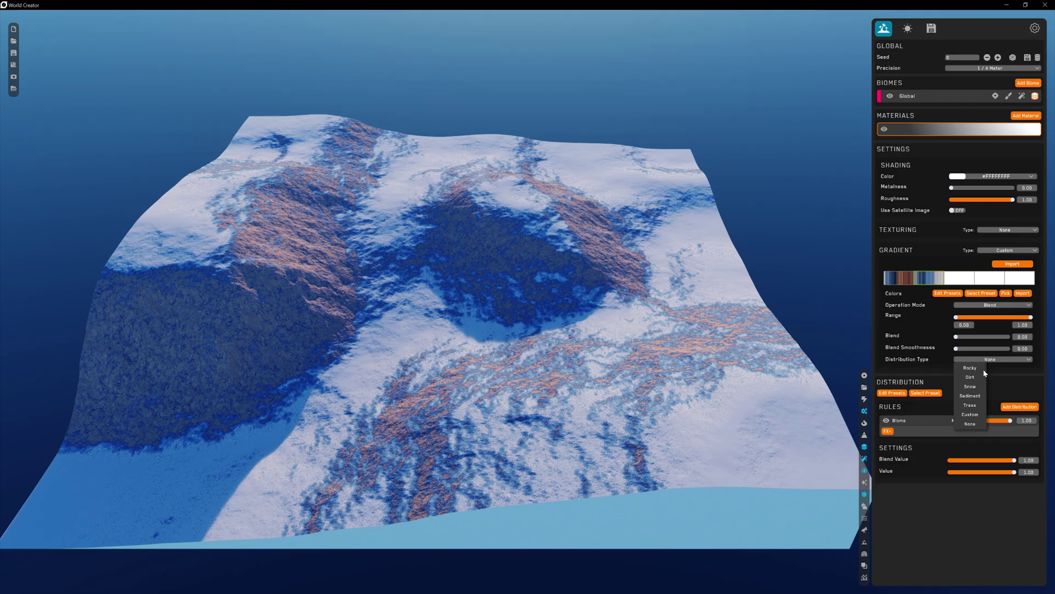
left_click(970, 386)
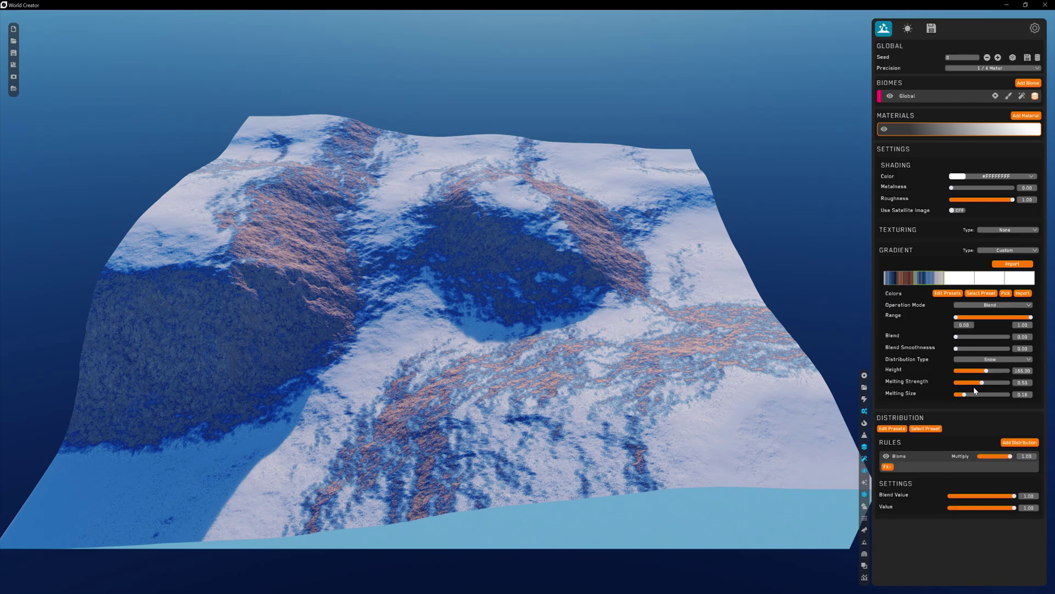
left_click_drag(987, 371, 967, 382)
left_click_drag(964, 394, 969, 394)
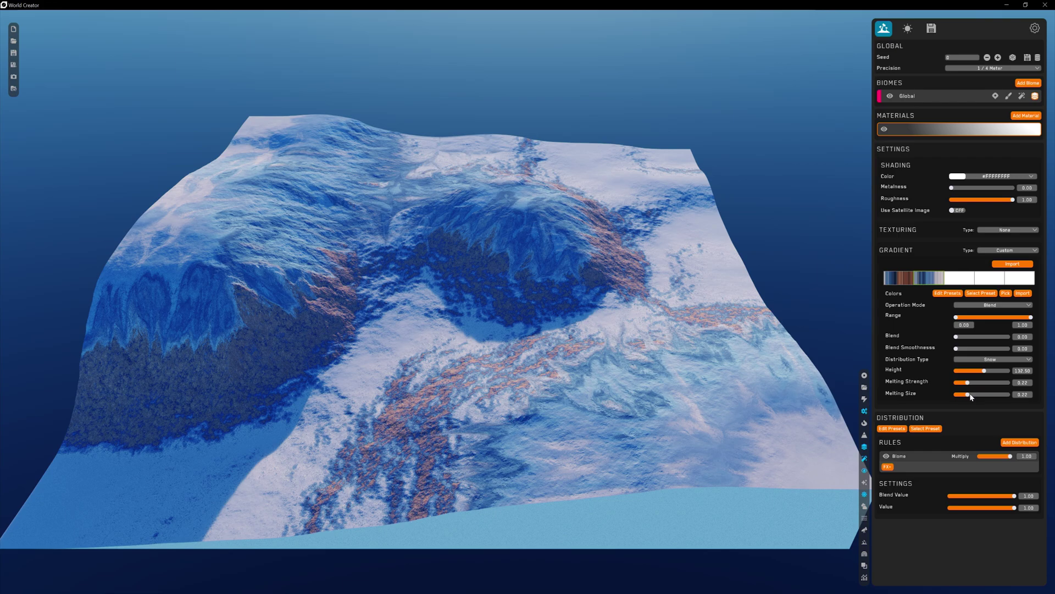
Keep Blend mode, narrow the second slot's range, soften its blending, and start a gradient import.
left_click(990, 305)
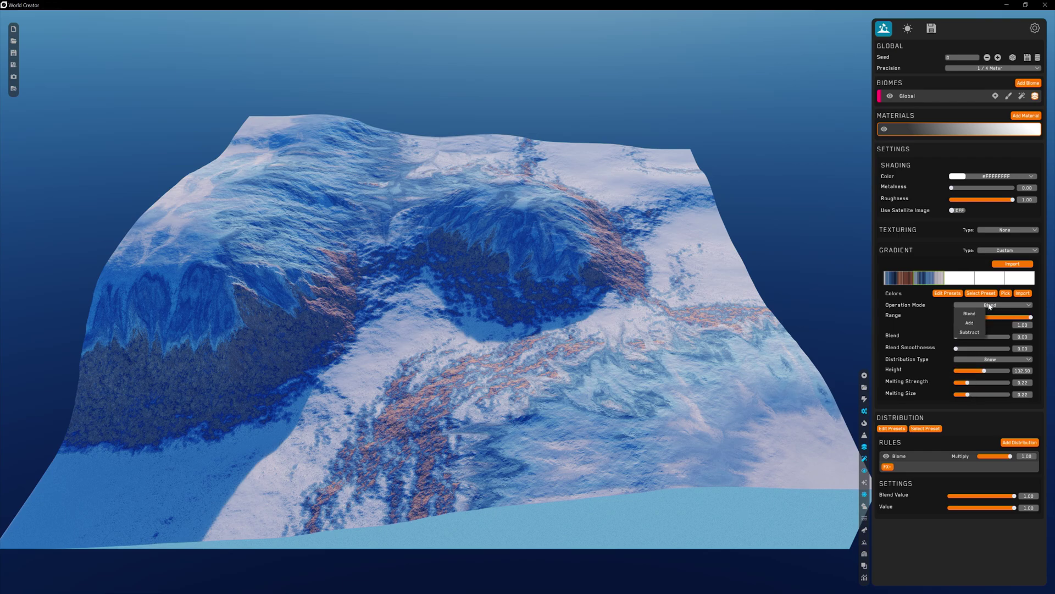
left_click(969, 313)
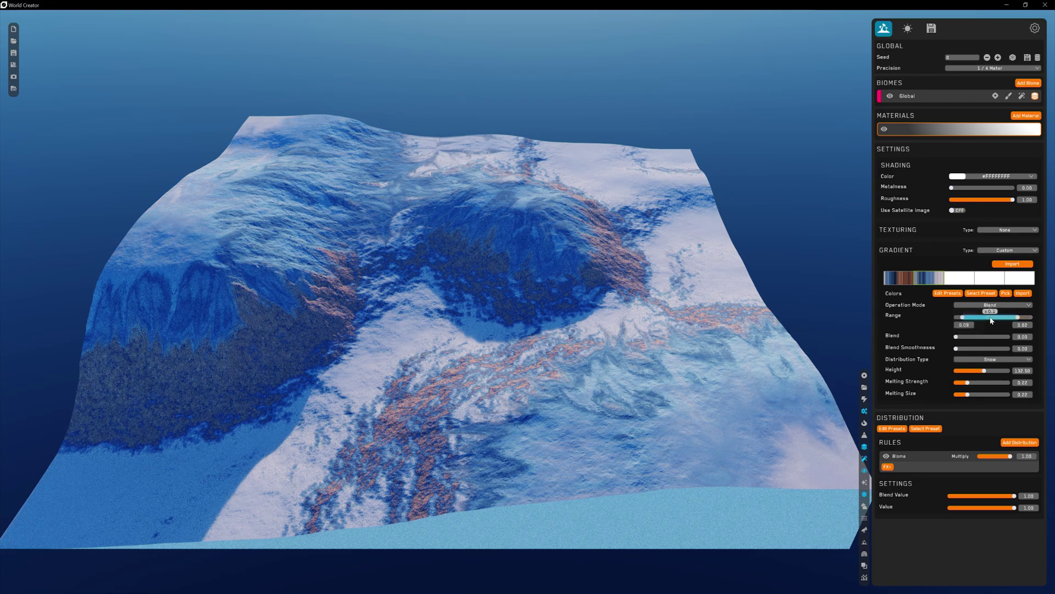
left_click_drag(1031, 317, 1018, 317)
left_click_drag(957, 337, 976, 349)
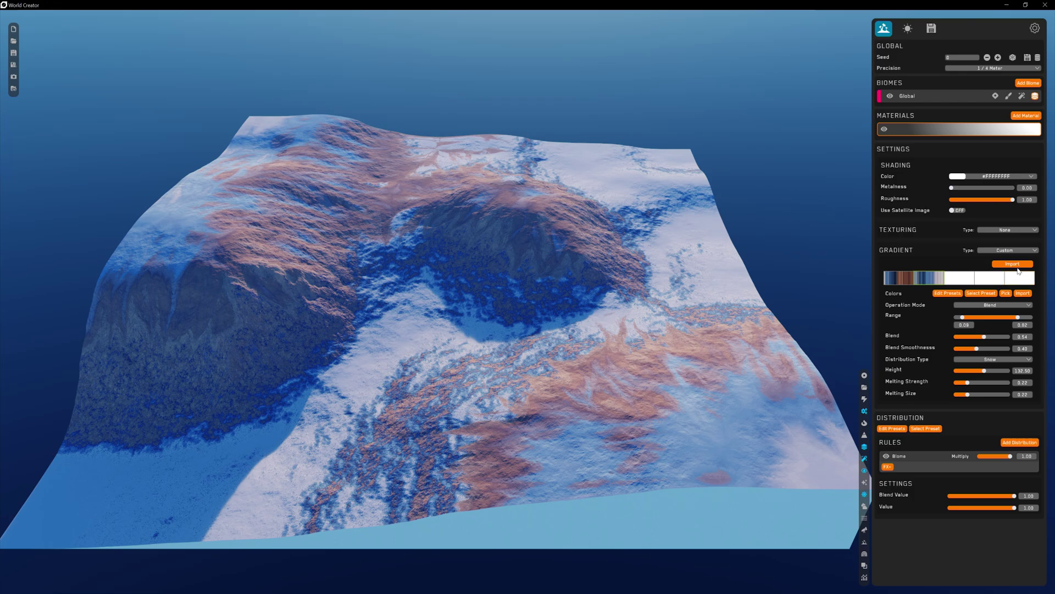
left_click(1013, 264)
Import GradientTest16.png and review its rocky, snow and last gradient slots.
left_click(506, 390)
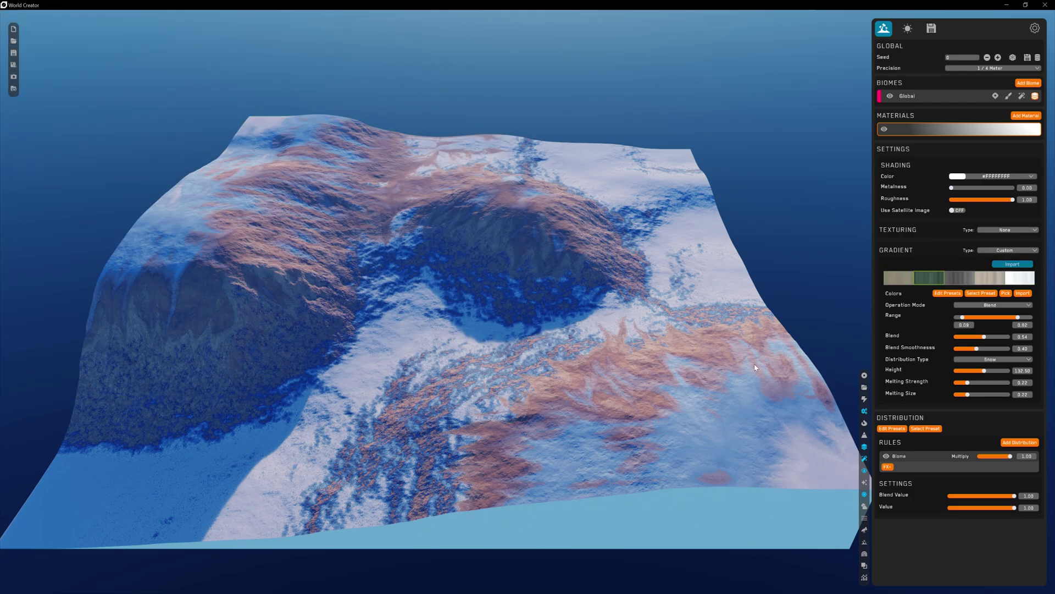
left_click(891, 281)
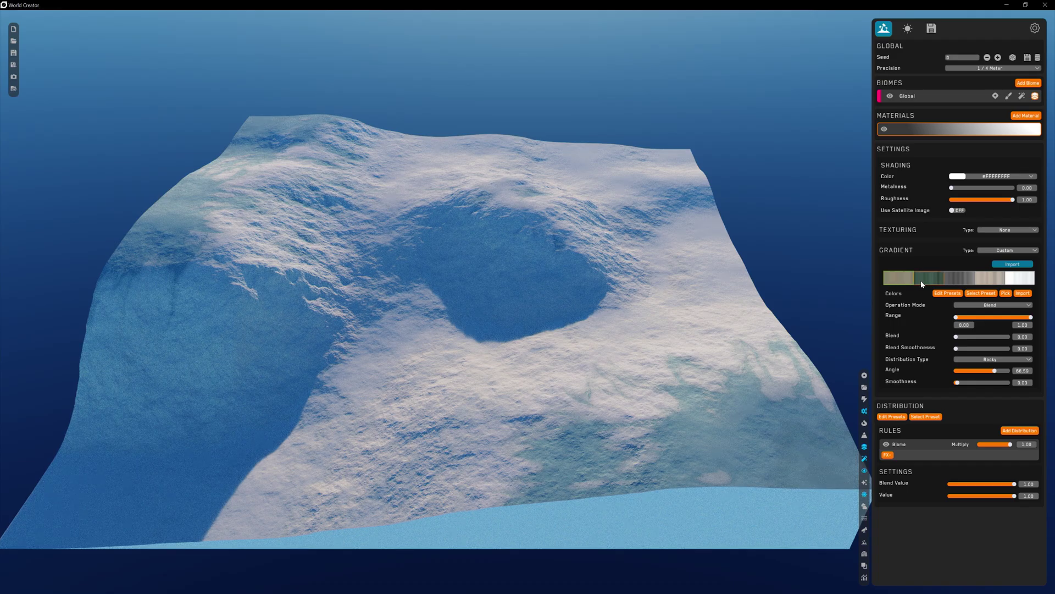
left_click(922, 282)
left_click(1026, 278)
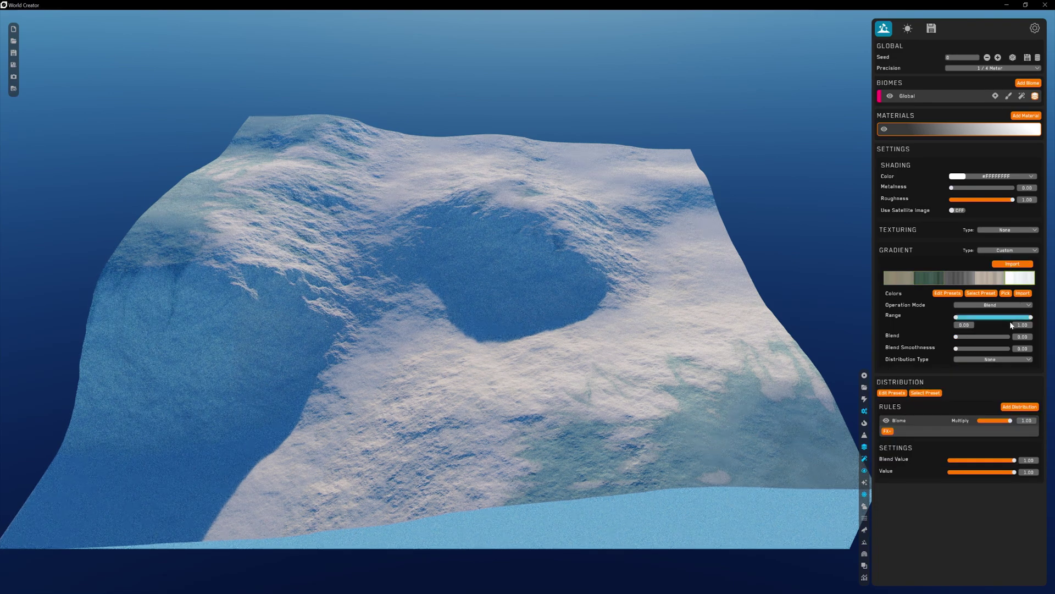
Set distribution types for the last and fourth slots, the fourth on Snow, then check the tree slot.
left_click(998, 360)
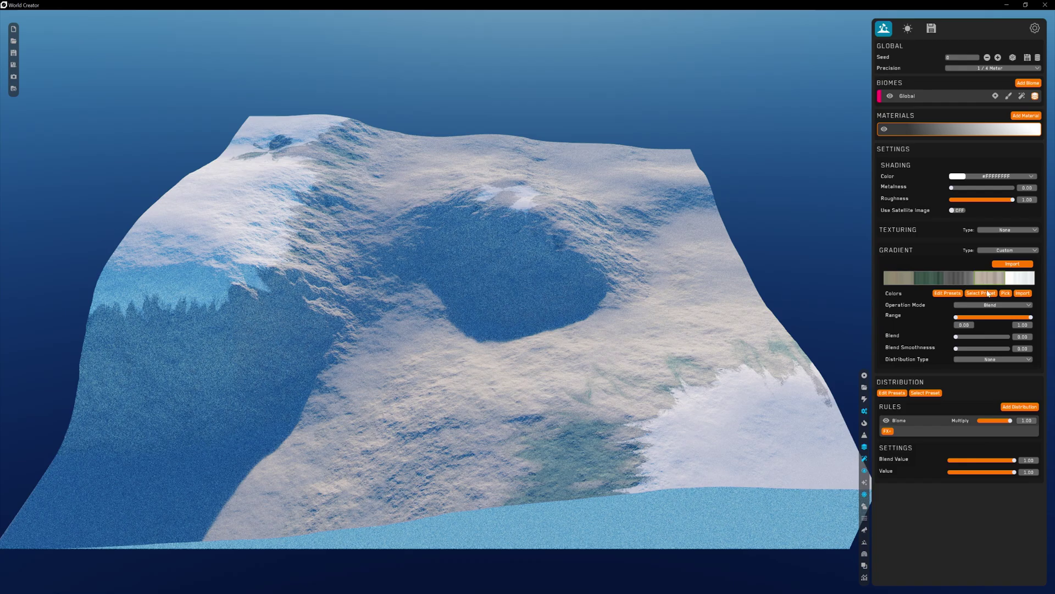
left_click(998, 360)
left_click(984, 395)
left_click(956, 282)
left_click(993, 358)
left_click(984, 396)
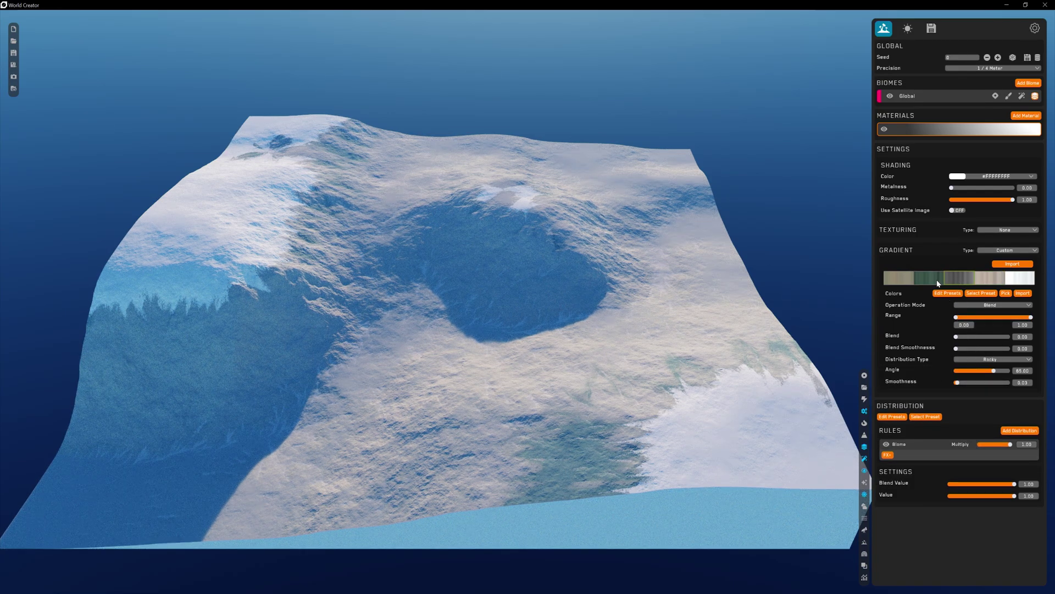
left_click(929, 278)
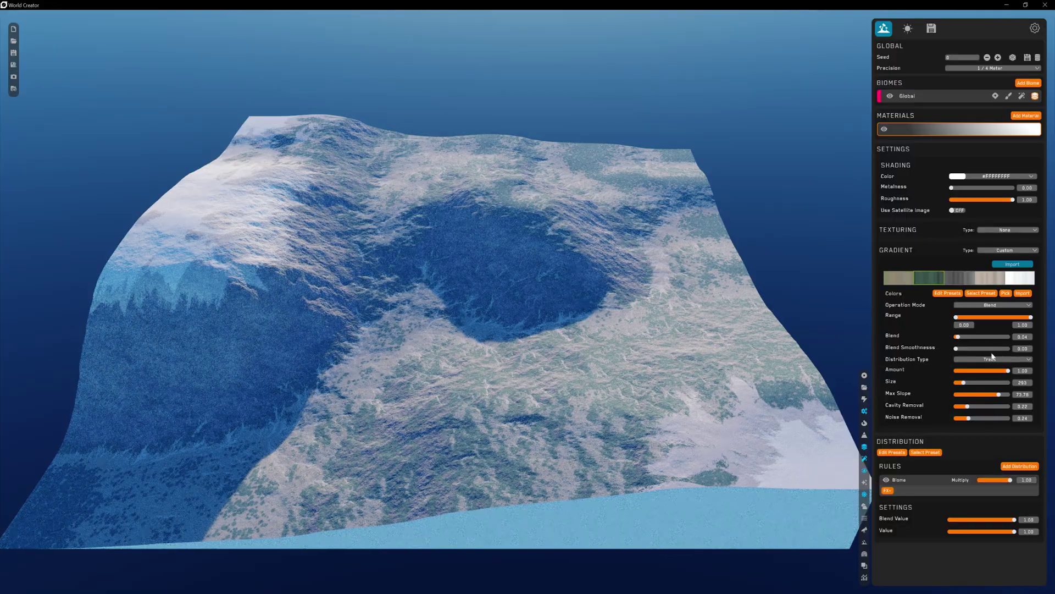
Reduce tree amount to 0.56, raise the third slot's blend to 0.22, and select the snow slot.
left_click_drag(1008, 371, 986, 370)
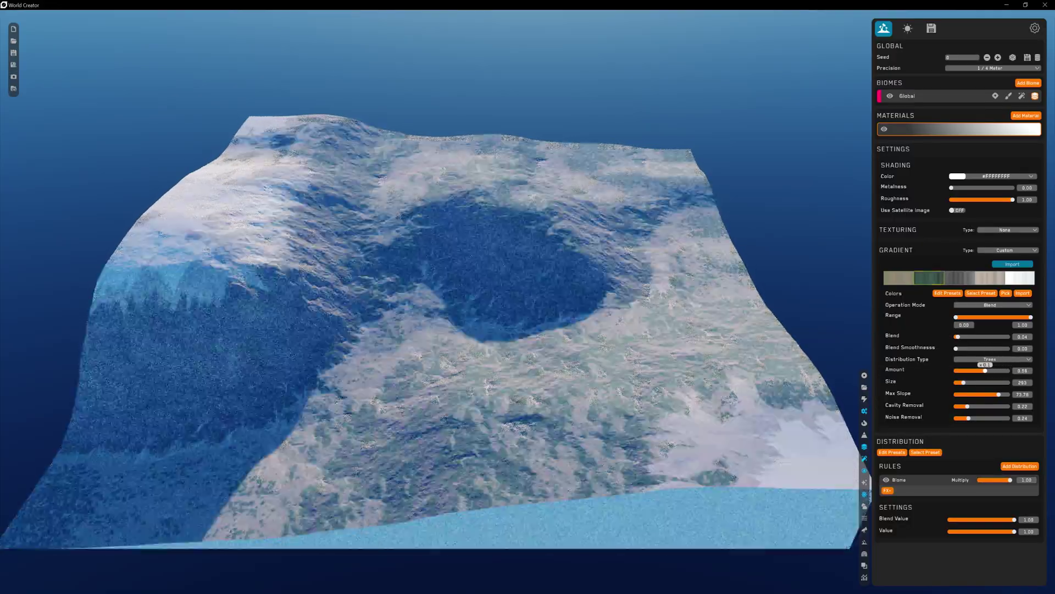
left_click(962, 279)
mouse_move(959, 336)
left_mouse_down()
mouse_move(986, 370)
mouse_move(971, 340)
left_mouse_up()
left_click(1020, 278)
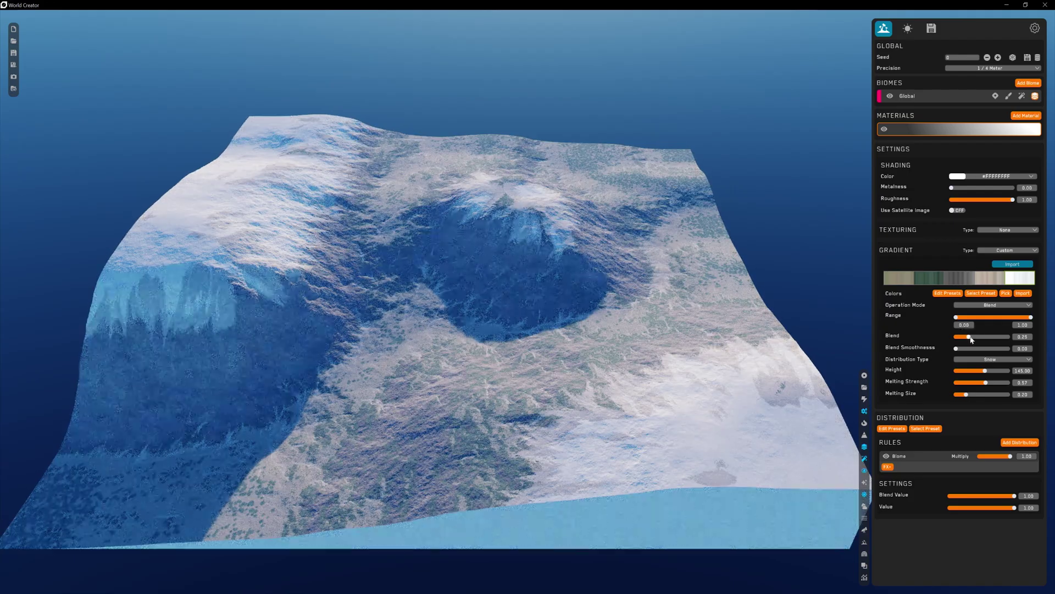